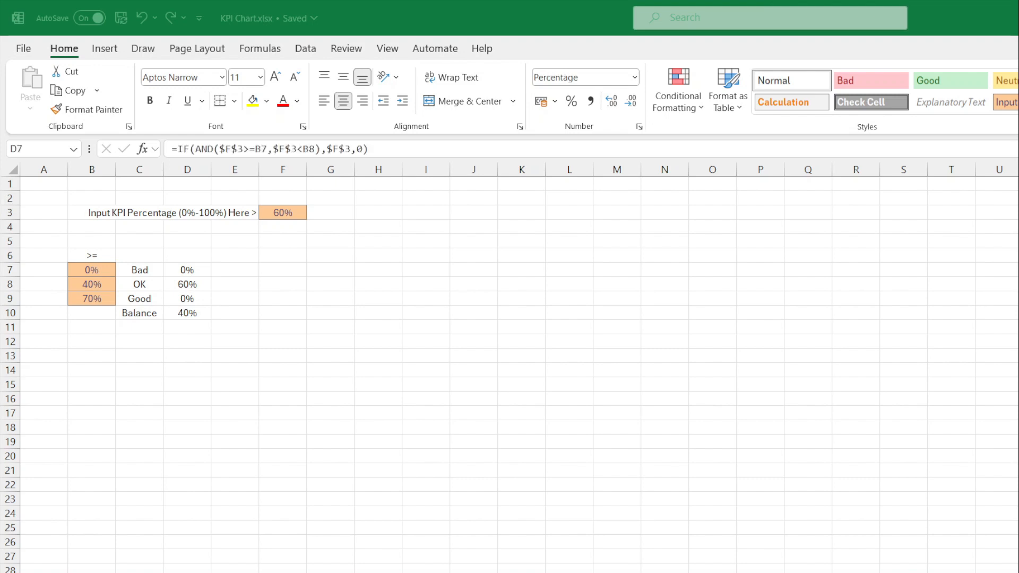
- Review the Bad, OK, Good and Balance formulas in D7:D10, then select D7:D10
left_click(200, 271)
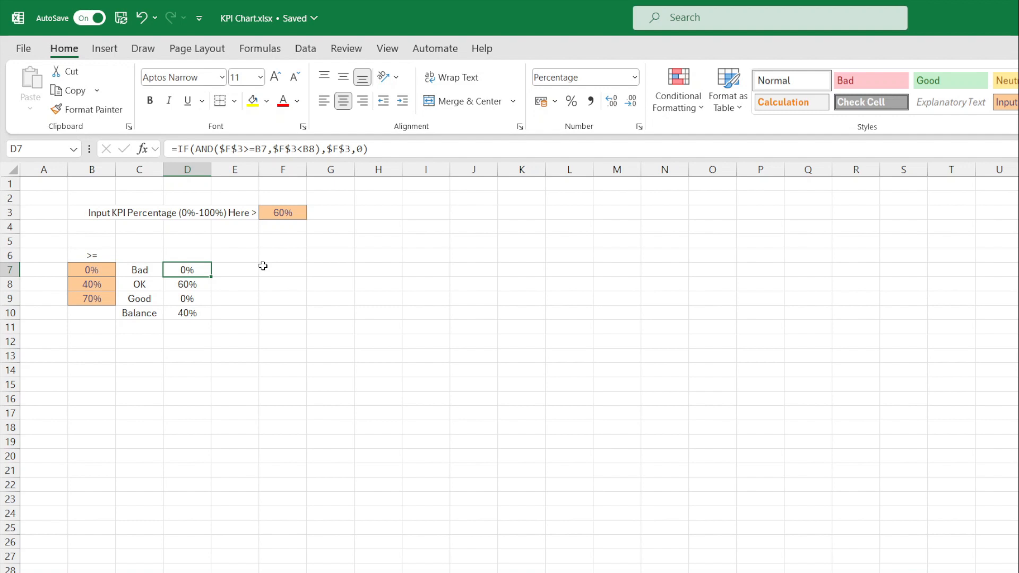
key("Down")
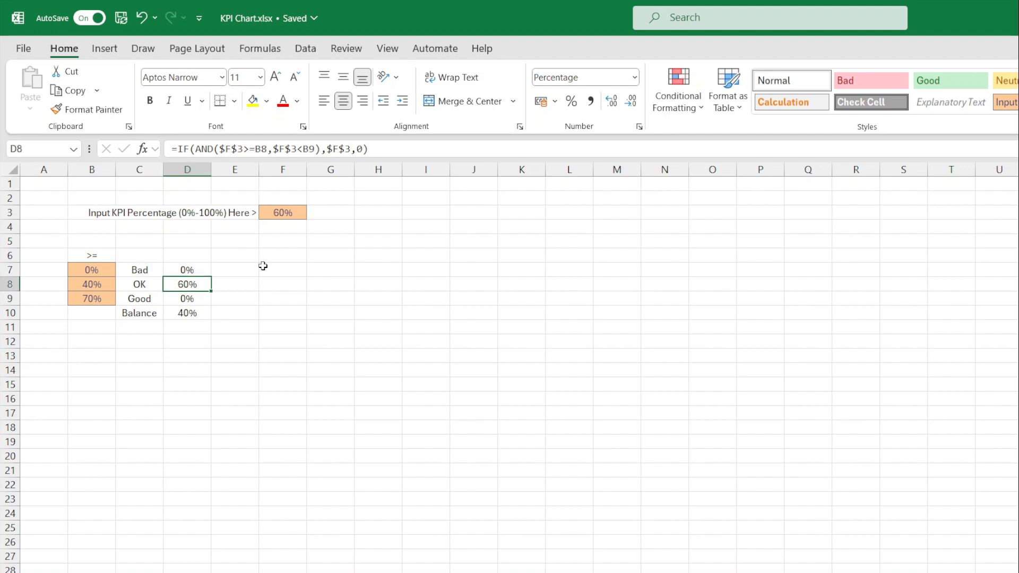
key("Down")
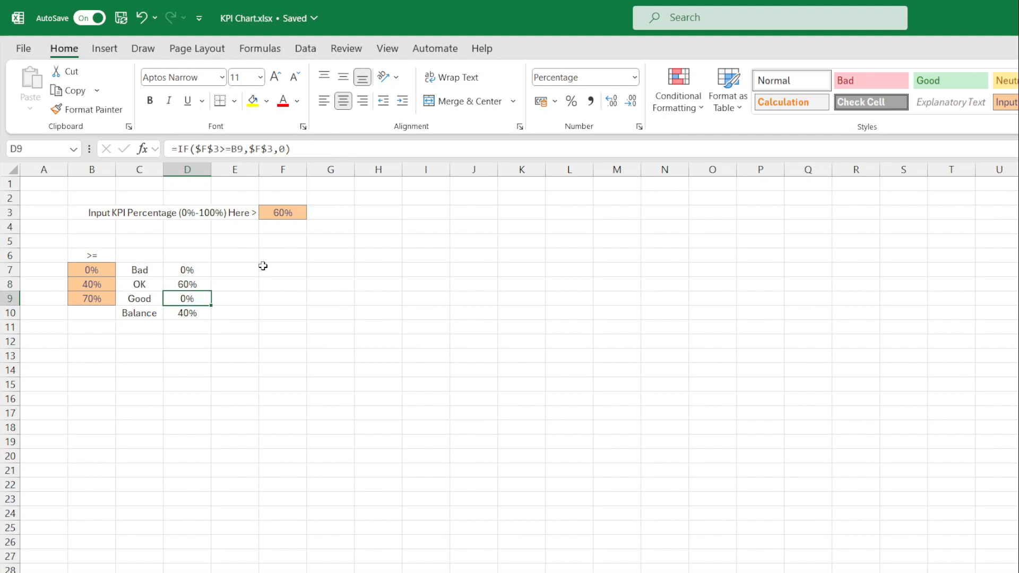
key("Down")
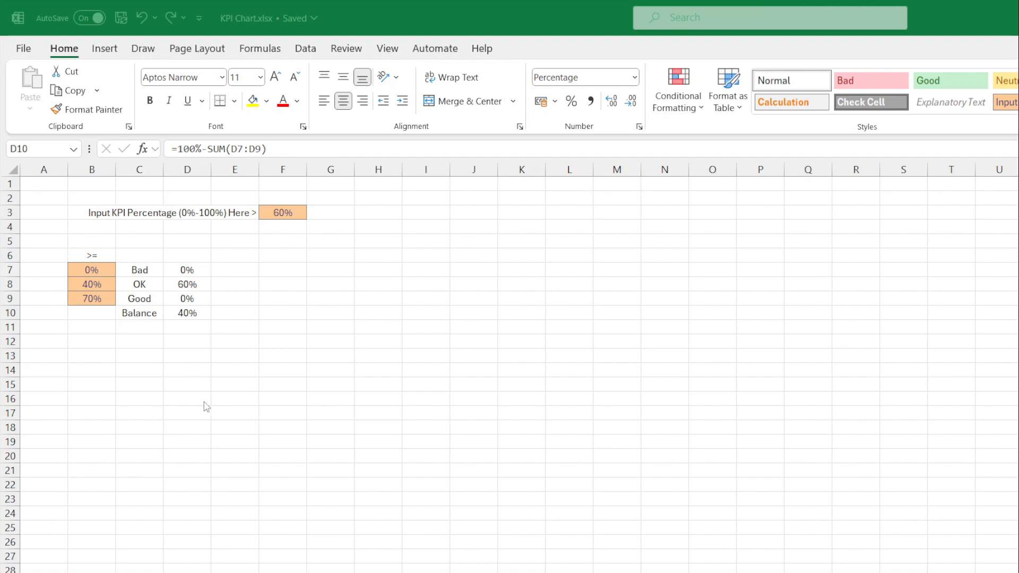
left_click(190, 272)
left_click_drag(190, 273, 187, 314)
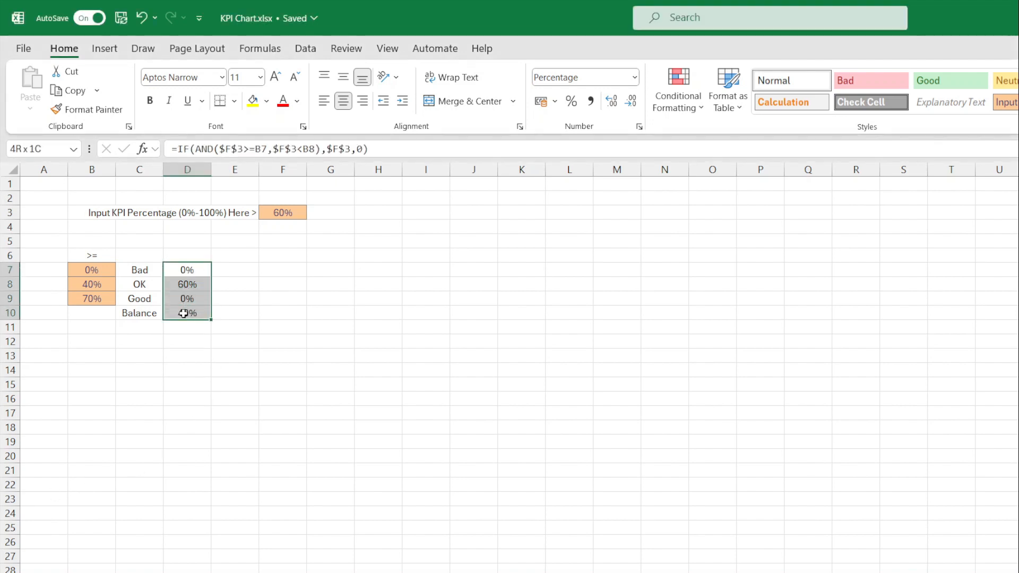
- Insert a doughnut chart of D7:D10 and move it below the table
left_click(102, 51)
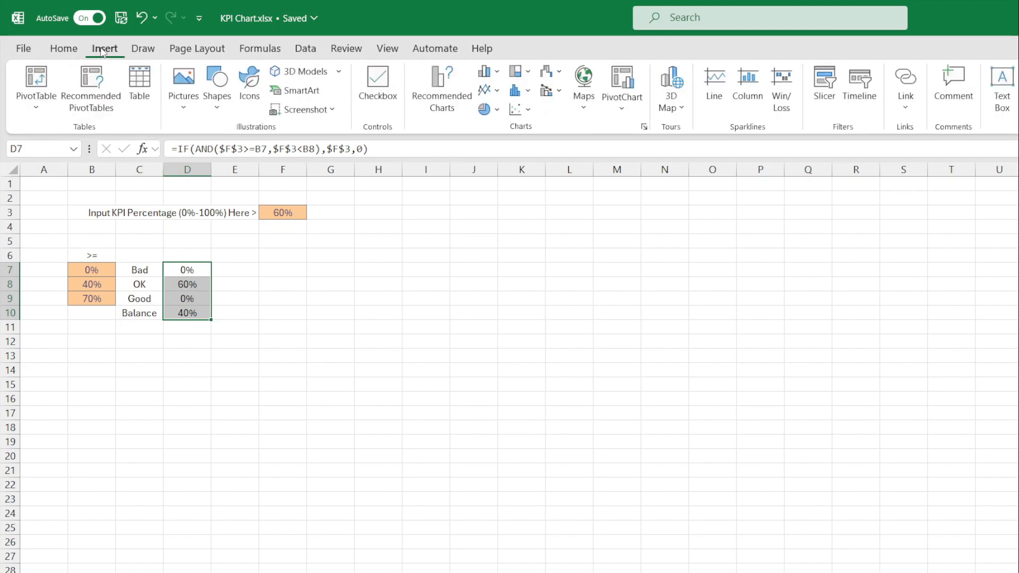
left_click(497, 109)
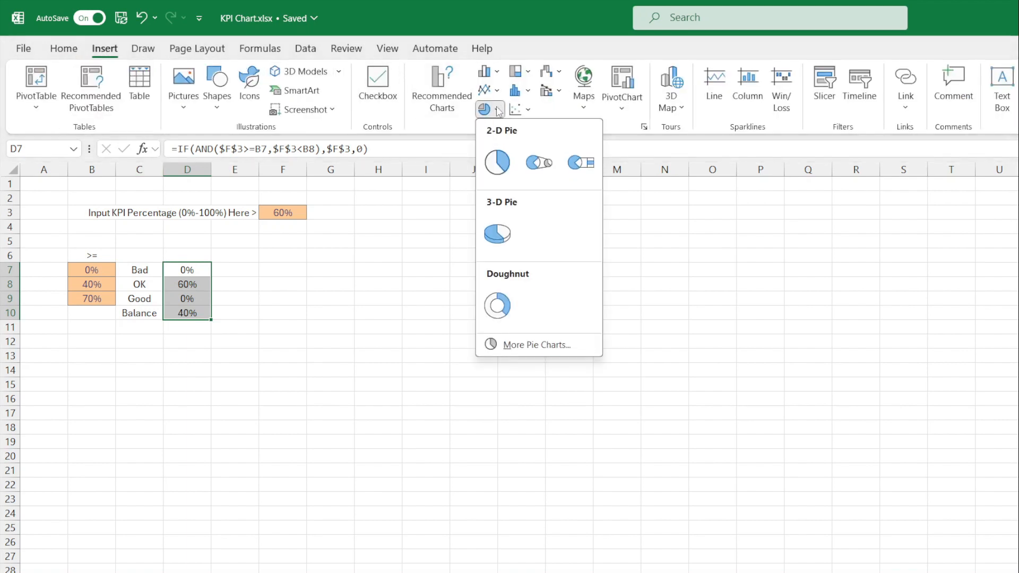
left_click(492, 311)
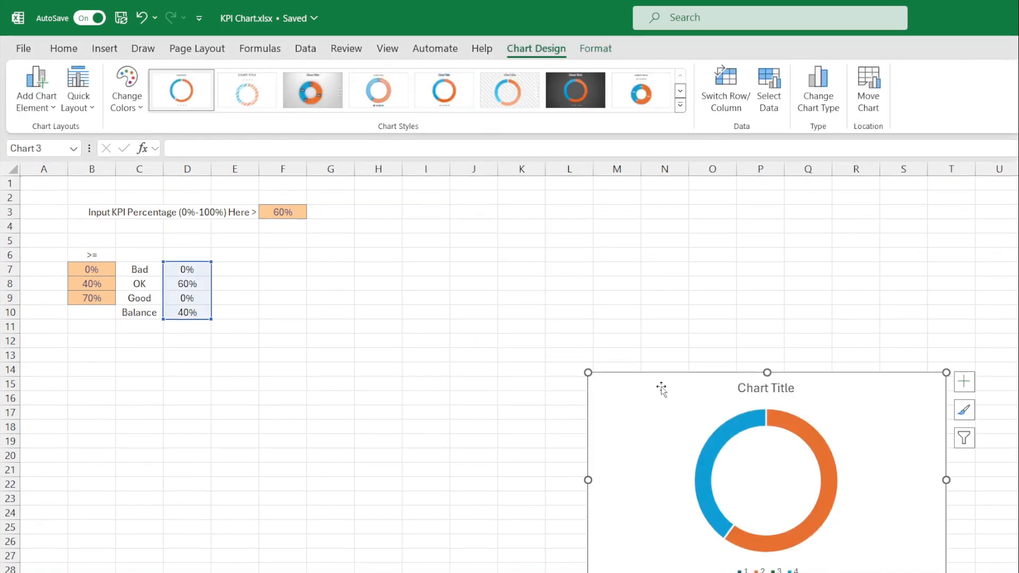
left_click_drag(662, 381, 106, 328)
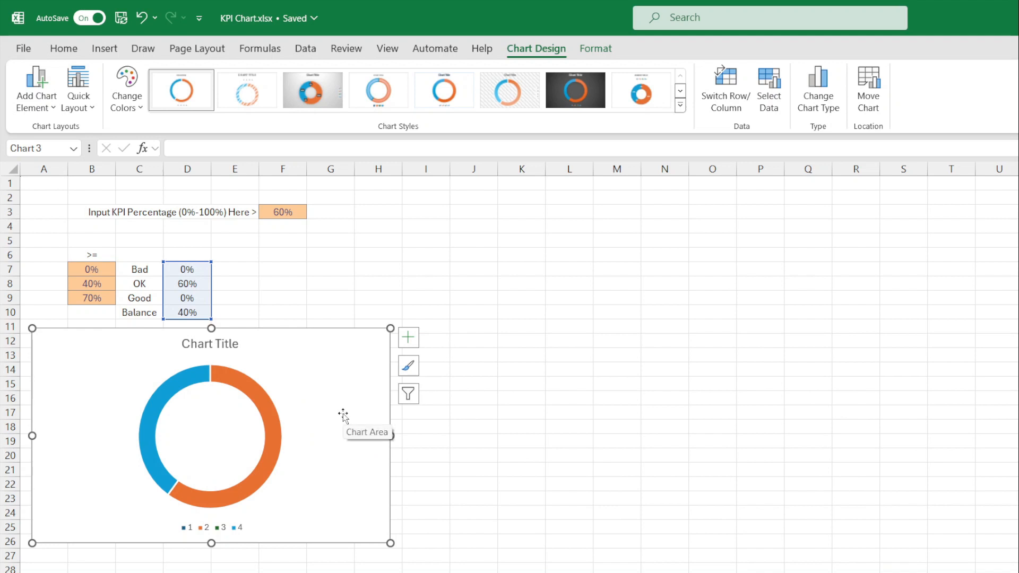
- Delete the doughnut chart's title and legend
left_click(210, 346)
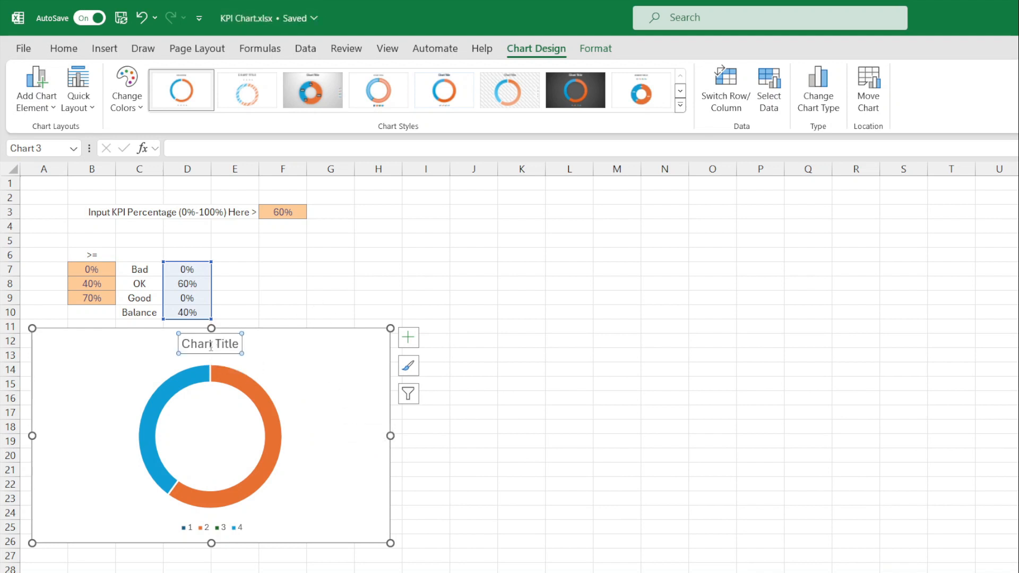
key("Delete")
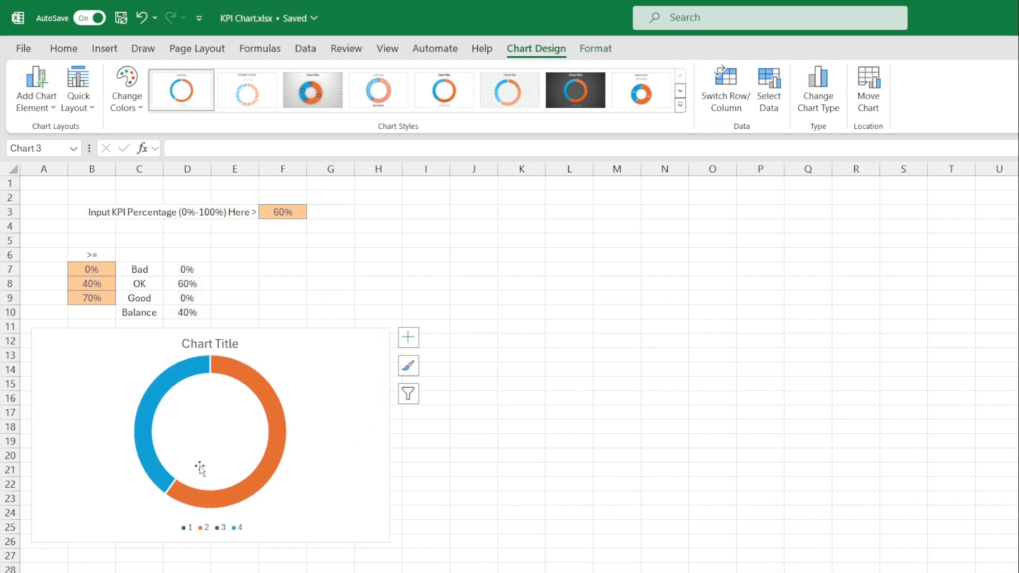
left_click(202, 528)
key("Delete")
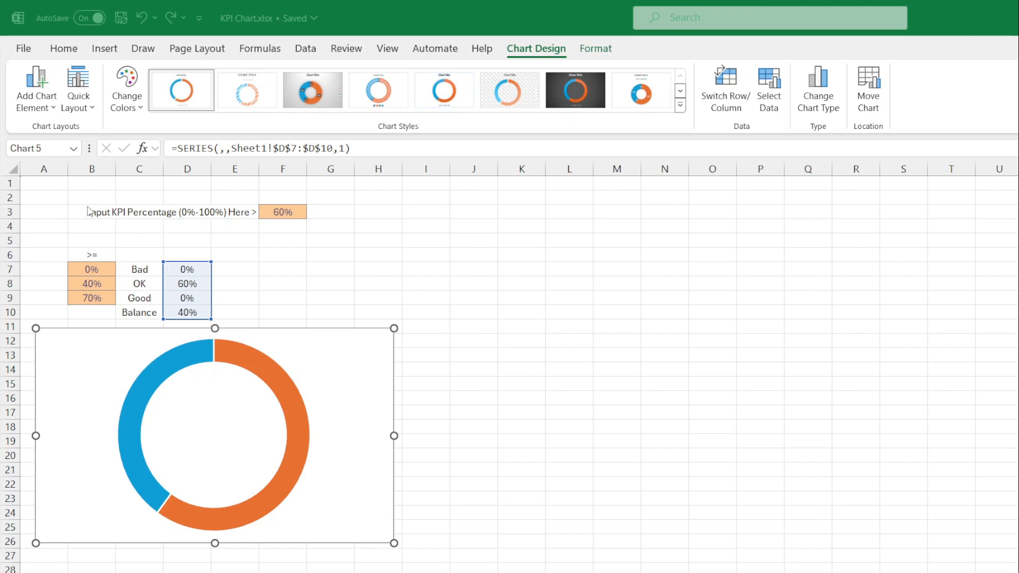
- Give the 40% Balance slice a solid grey fill in Format Data Point
left_click(172, 367)
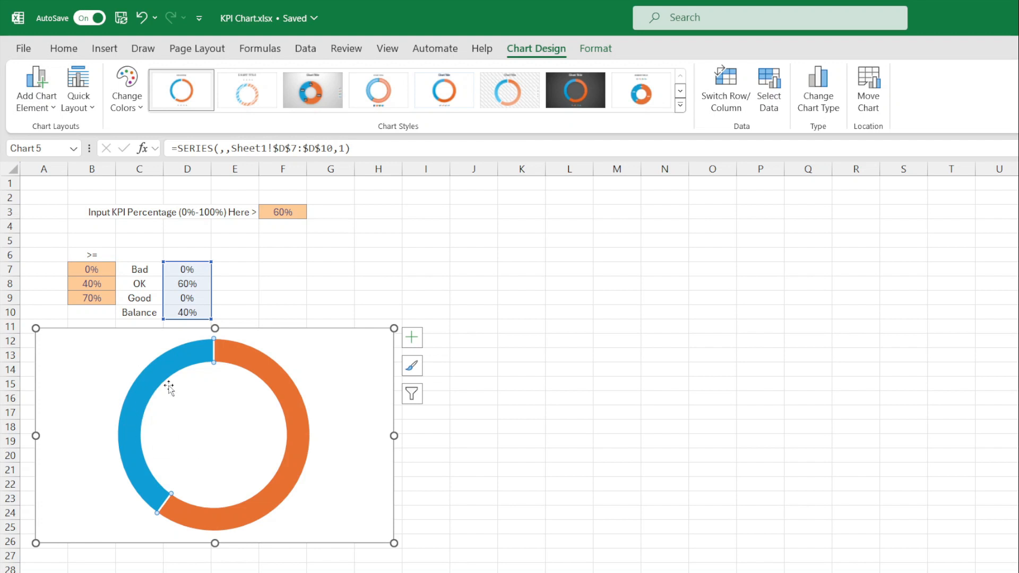
right_click(186, 354)
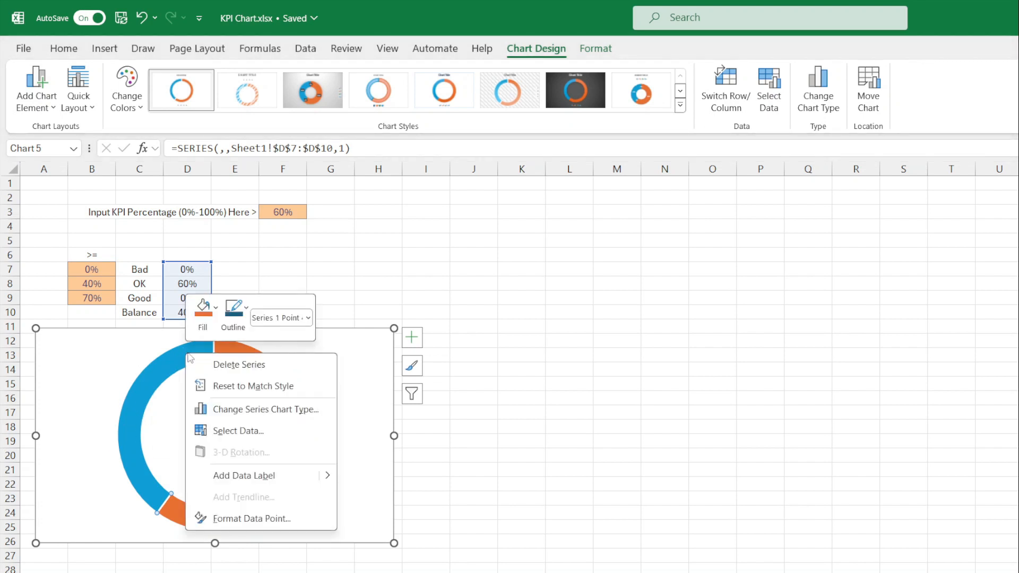
left_click(241, 523)
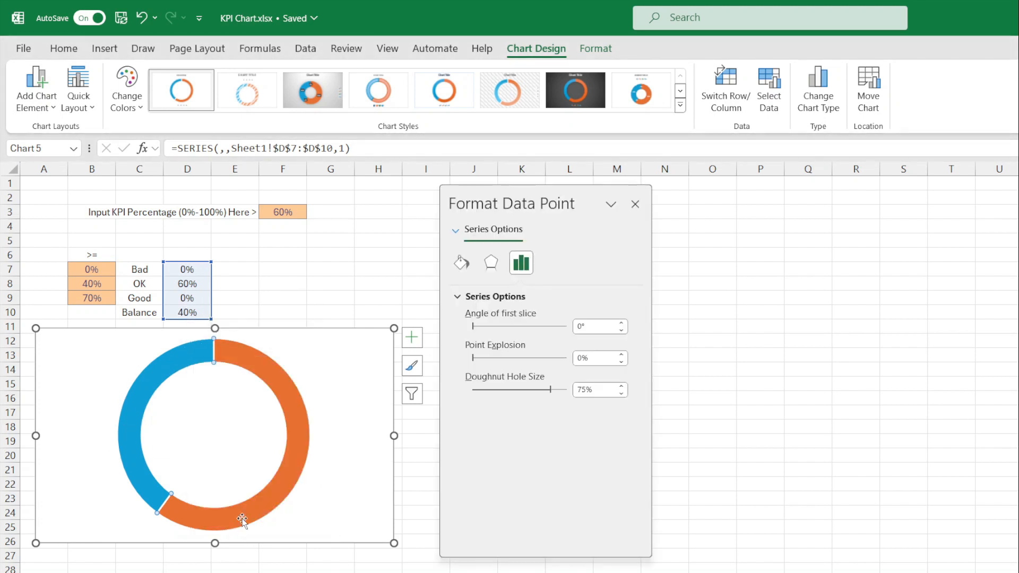
left_click_drag(504, 195, 489, 211)
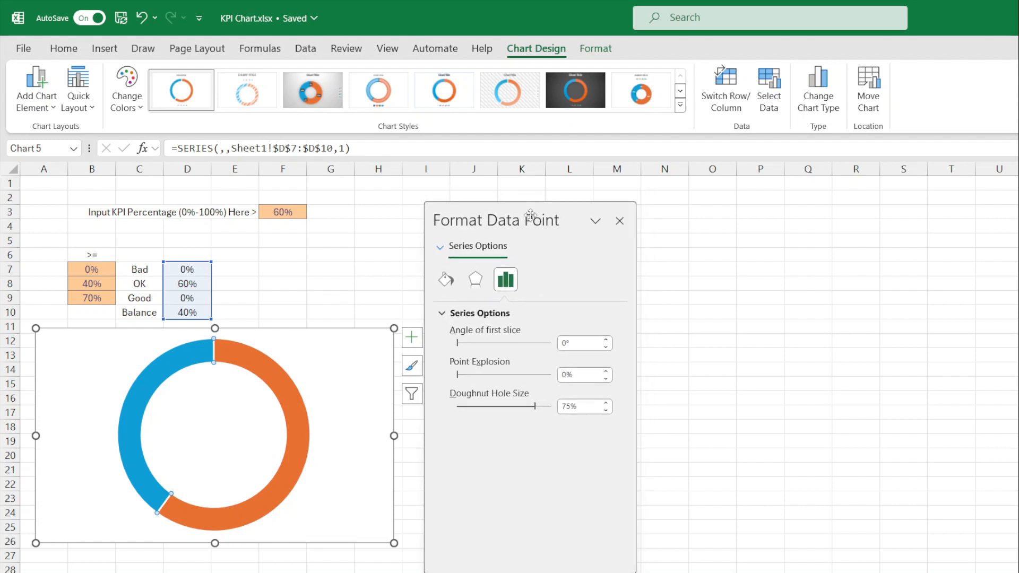
left_click(446, 280)
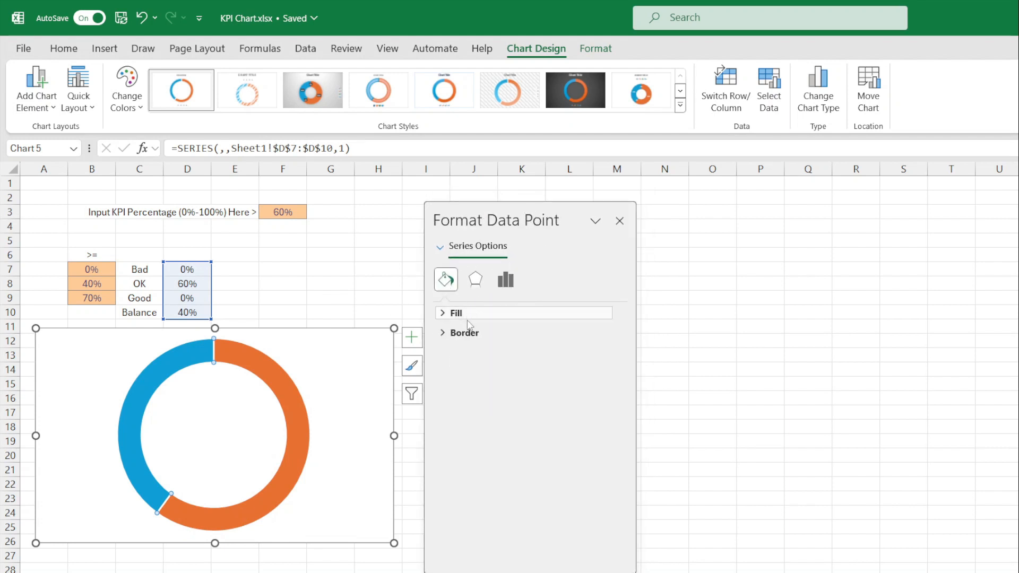
left_click(445, 315)
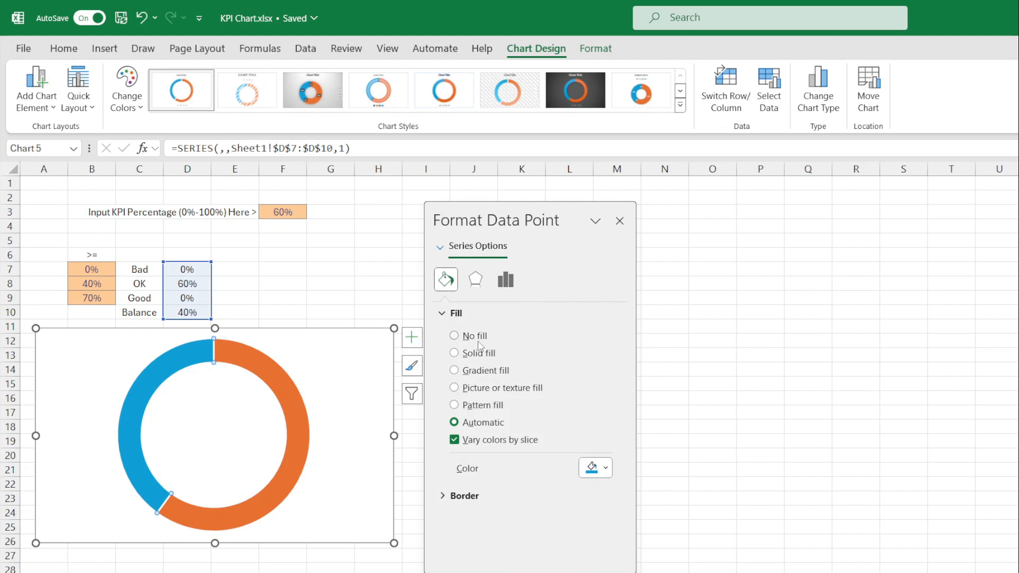
left_click(472, 355)
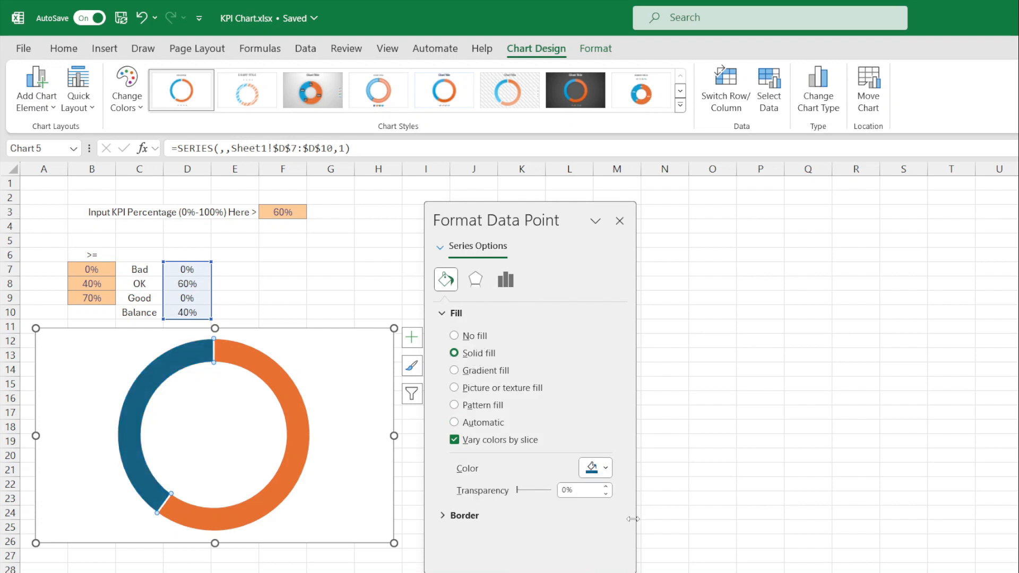
left_click(608, 472)
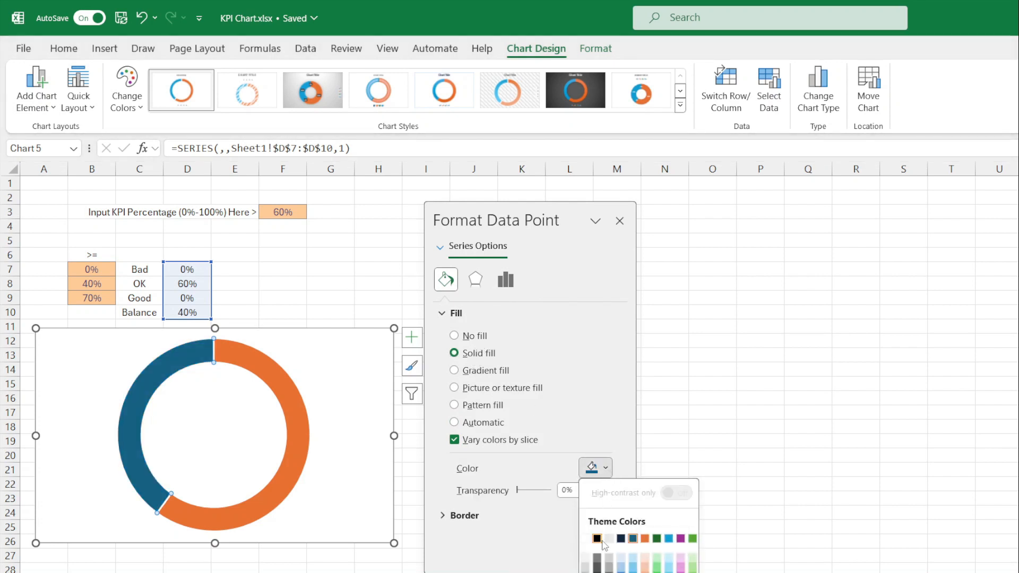
left_click(585, 572)
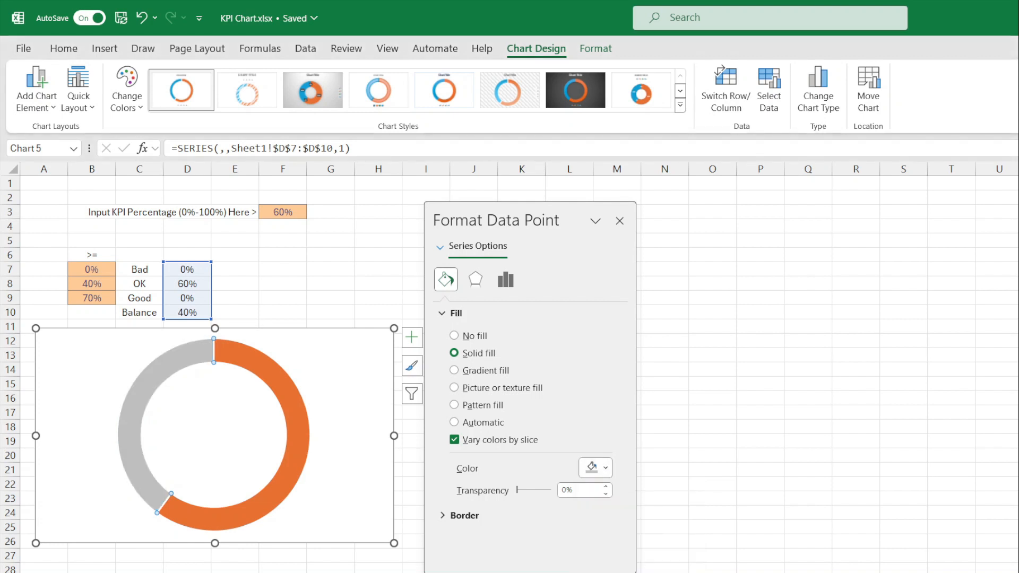
left_click(298, 429)
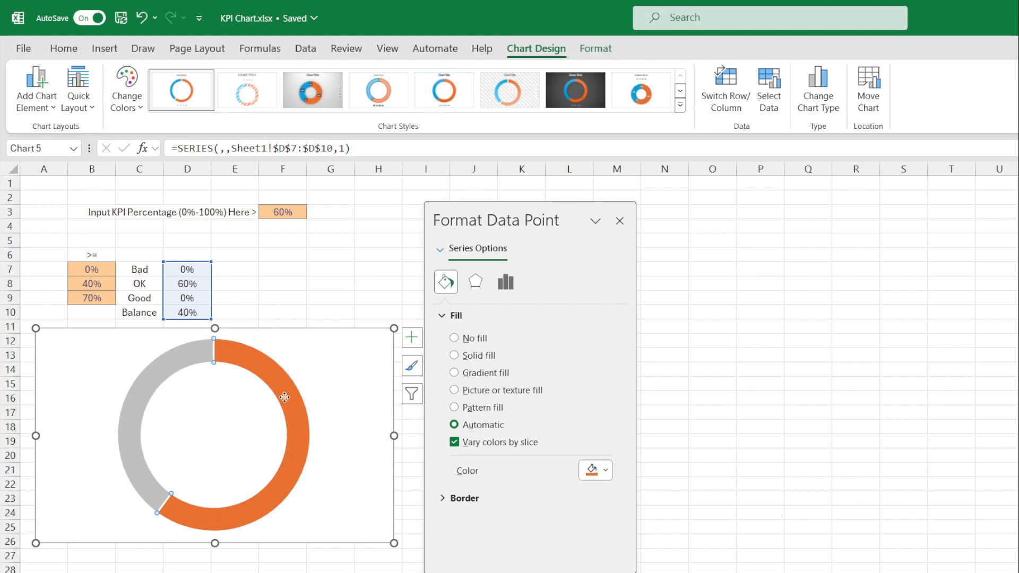
- Fill the 60% OK slice with solid gold
left_click(474, 357)
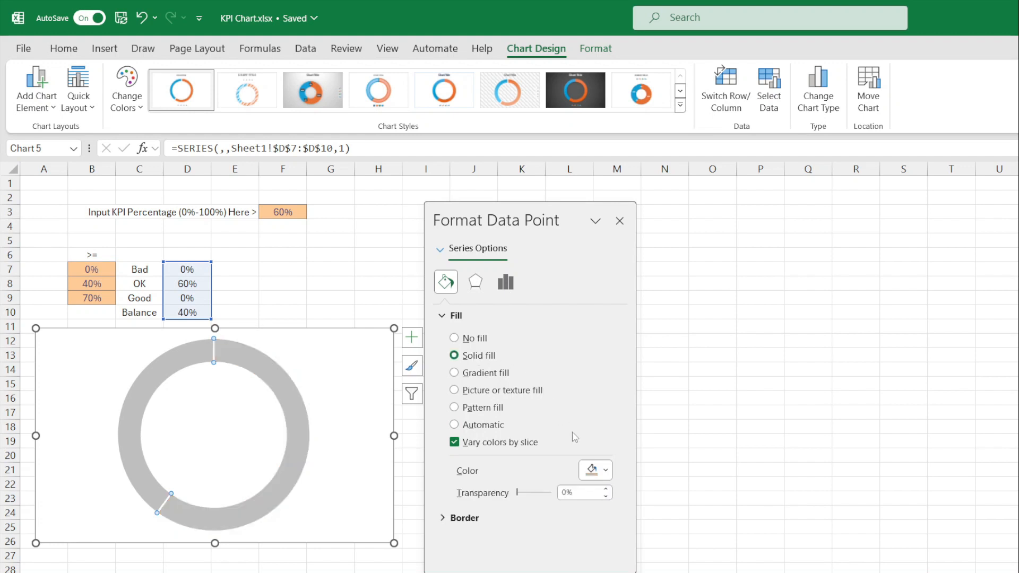
left_click(607, 471)
left_click(609, 572)
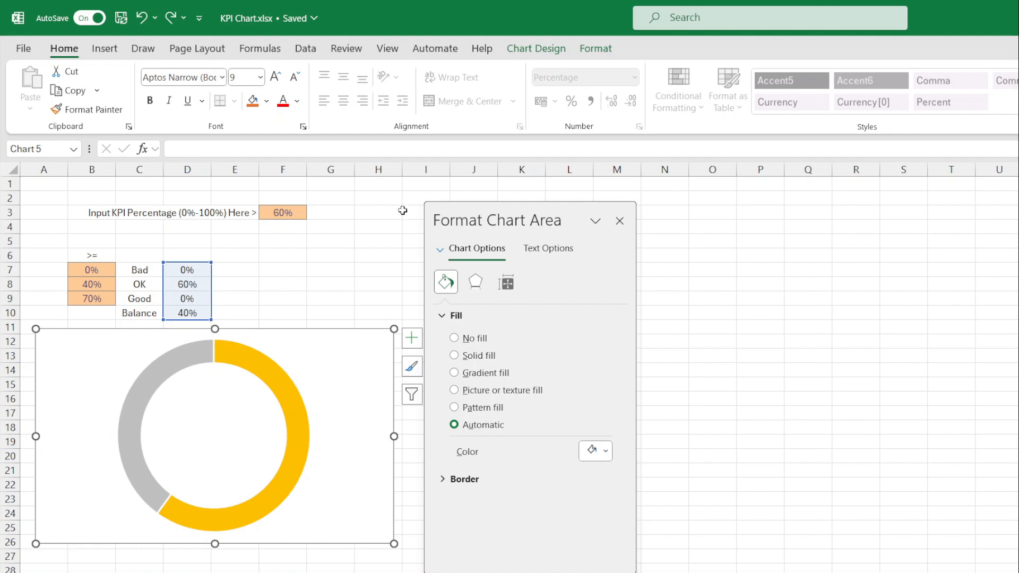
left_click(299, 212)
- Enter 10 as the KPI input in F3 and select the resulting 10% Bad slice
type("10")
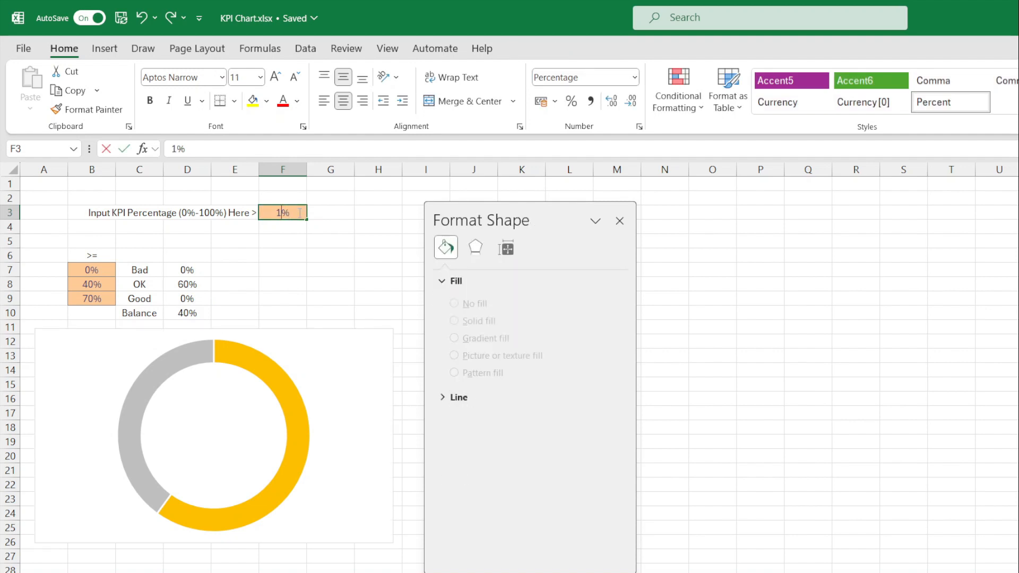
key("Return")
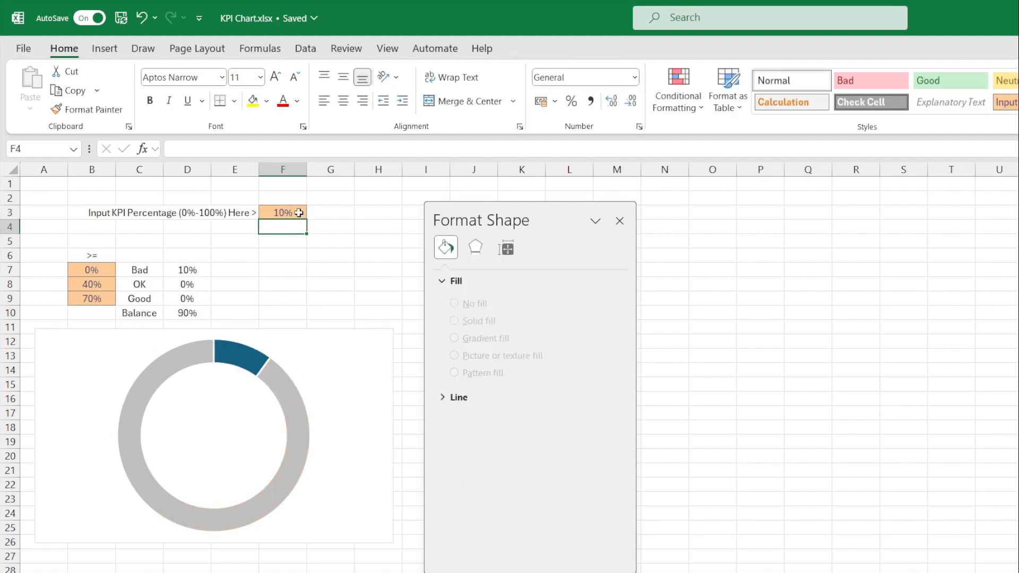
left_click(246, 363)
left_click(243, 360)
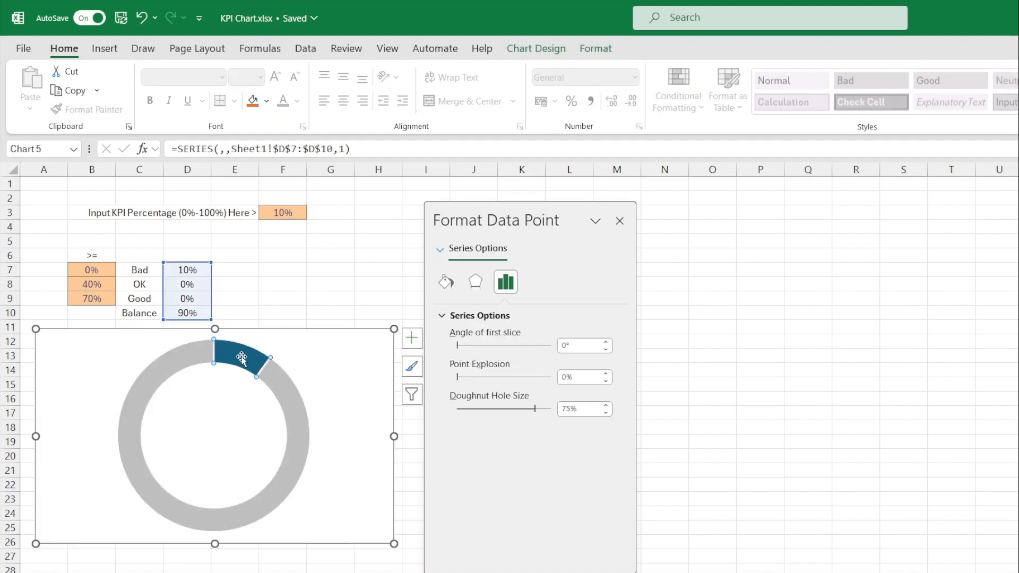
- Fill the 10% Bad slice with solid blue
left_click(446, 282)
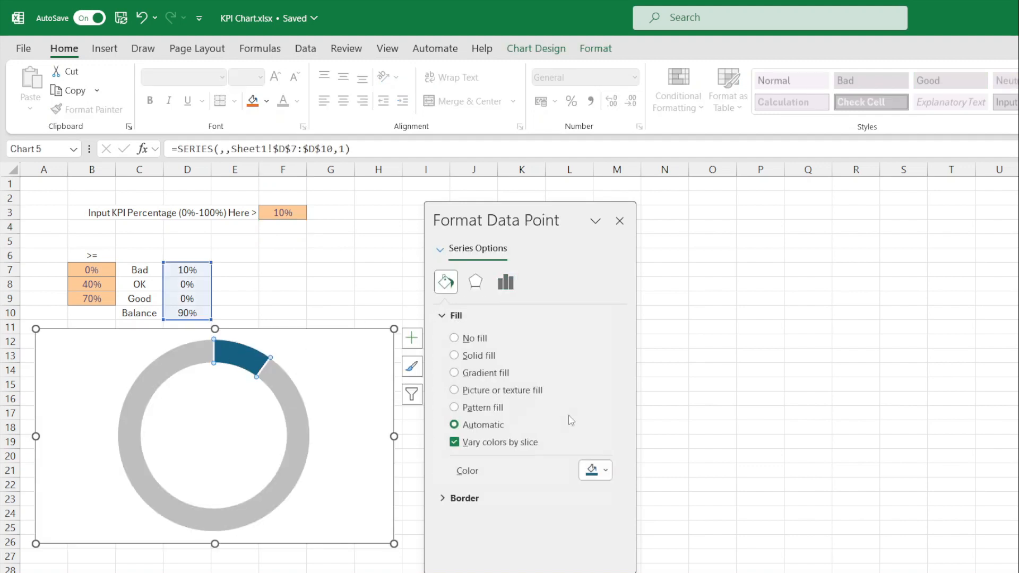
left_click(454, 355)
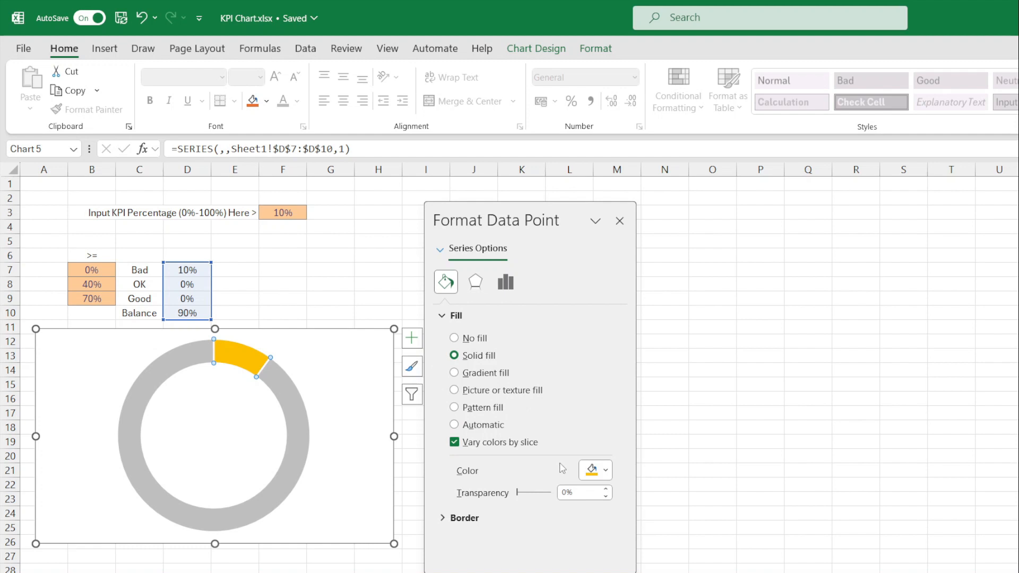
left_click(605, 472)
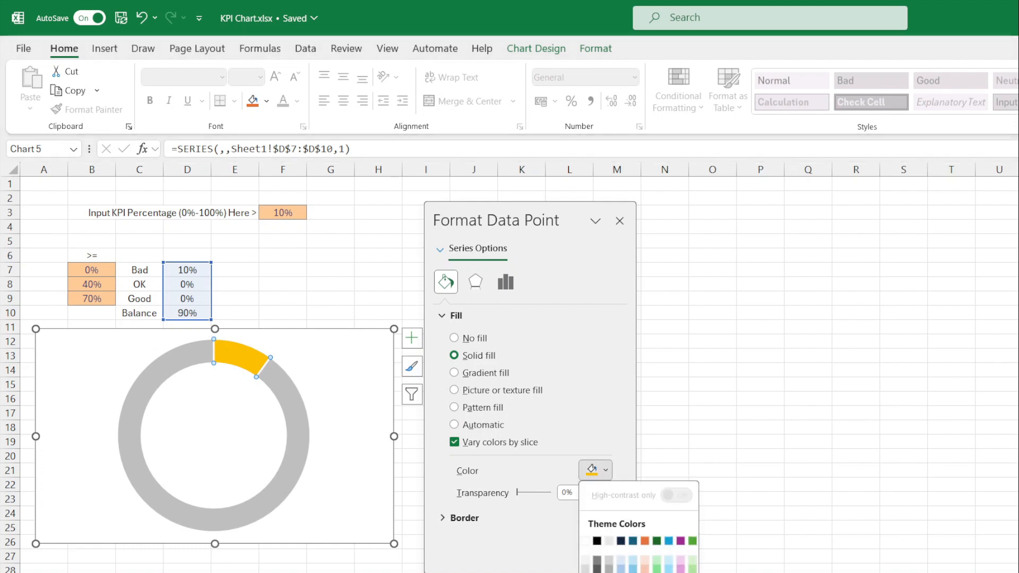
left_click(621, 572)
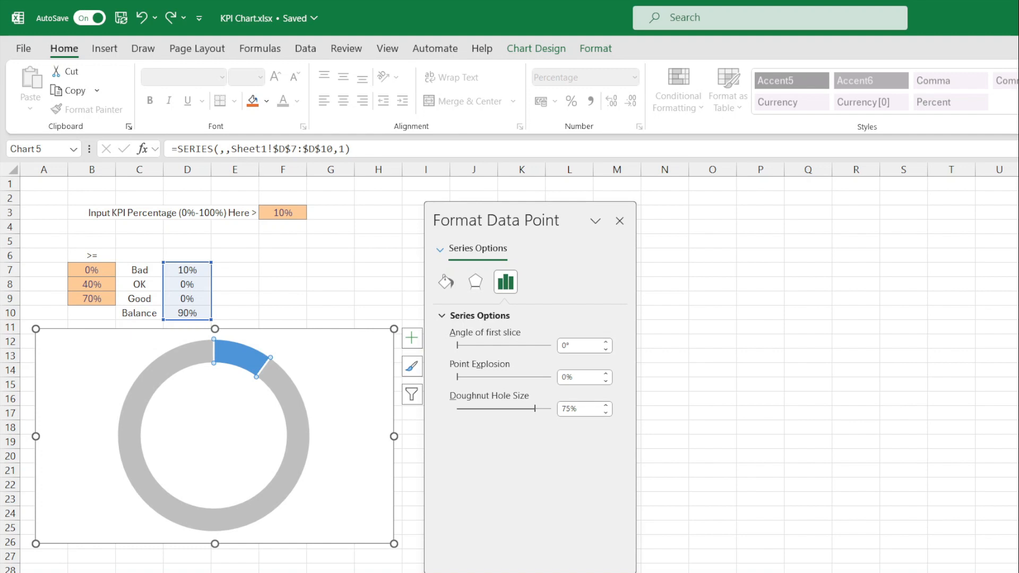
left_click(277, 212)
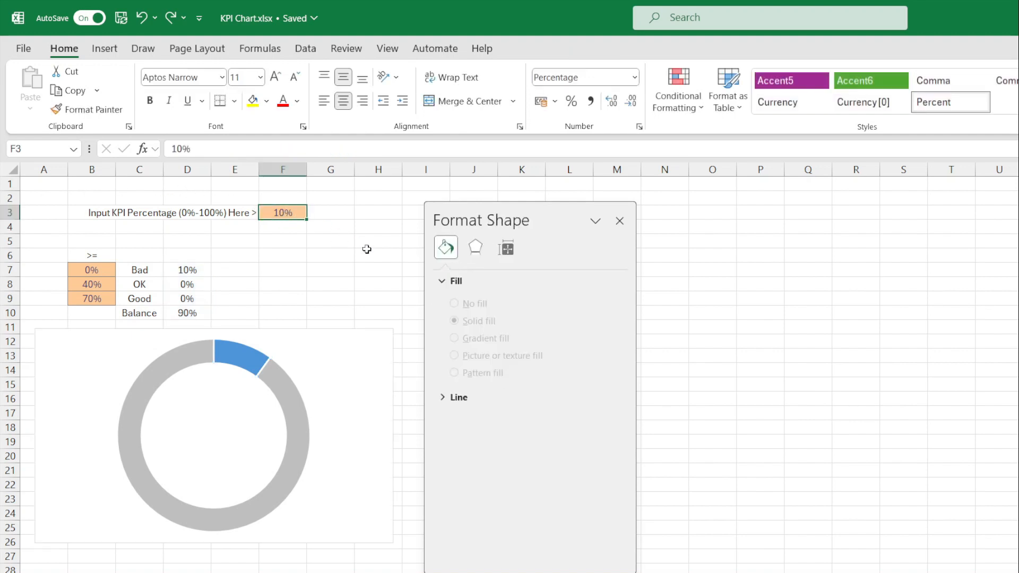
- Enter 80 as the KPI input in F3 and select the resulting 80% Good slice
type("80")
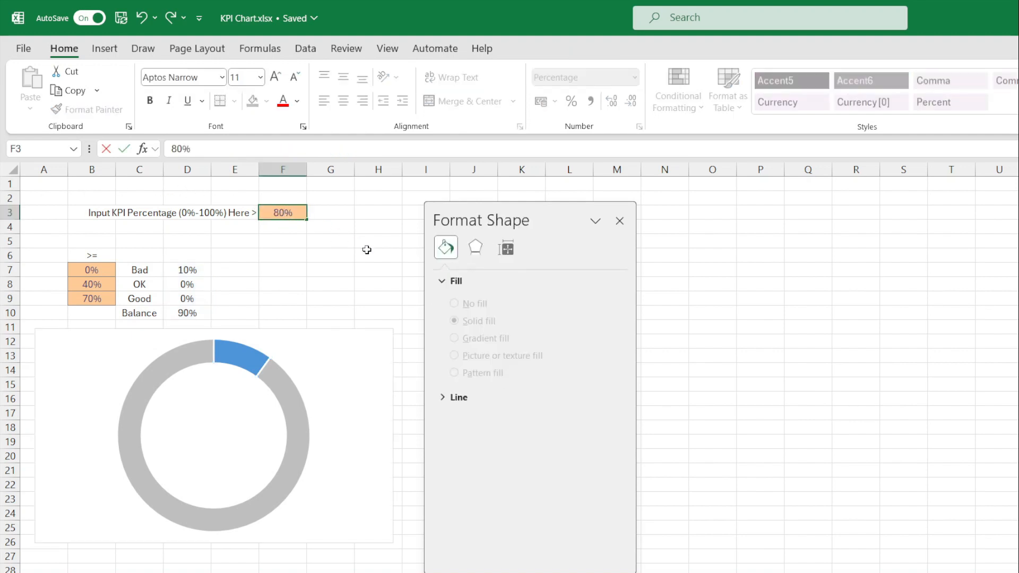
key("Return")
left_click(273, 375)
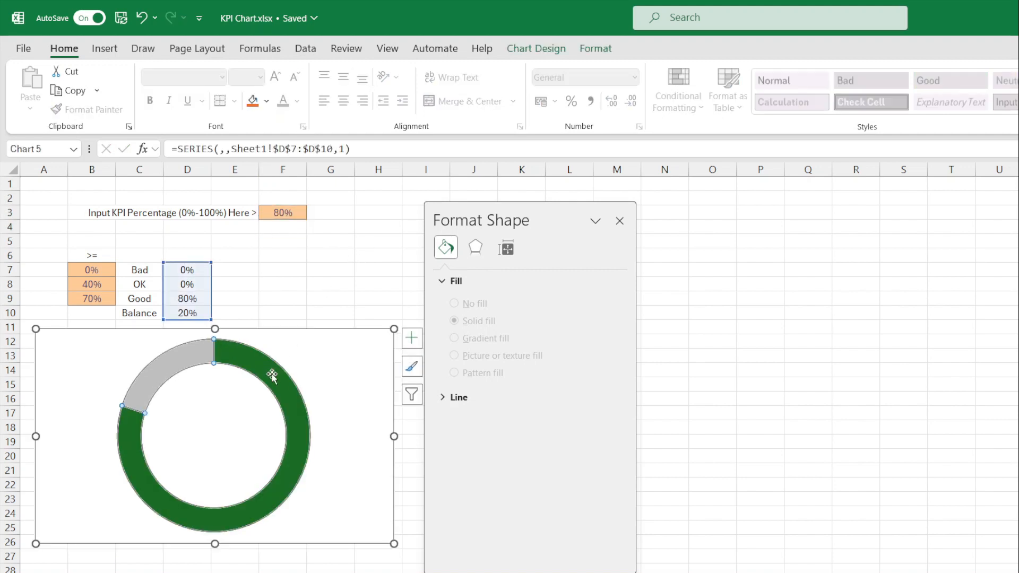
left_click(273, 375)
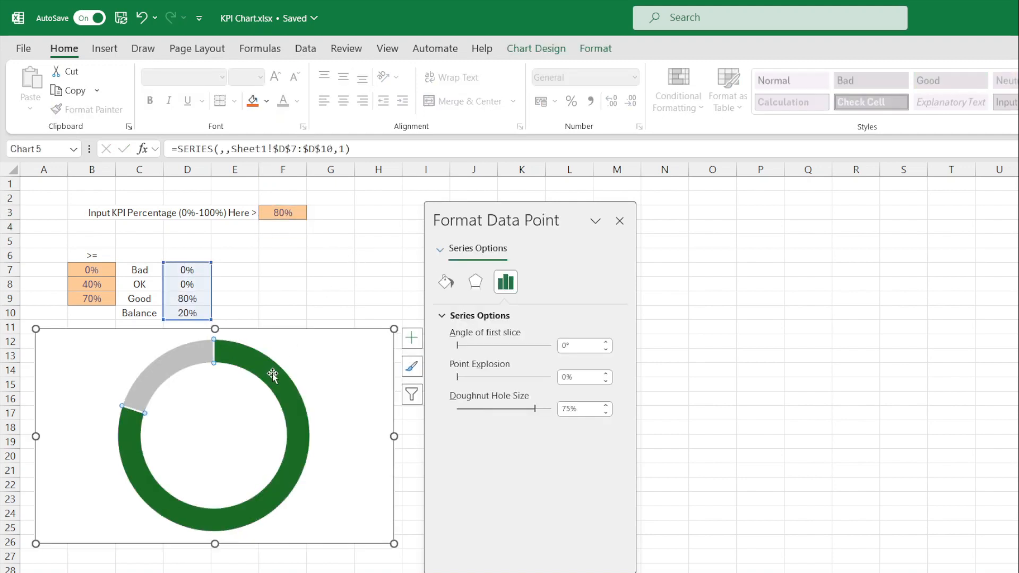
- Fill the 80% Good slice with solid green
left_click(446, 282)
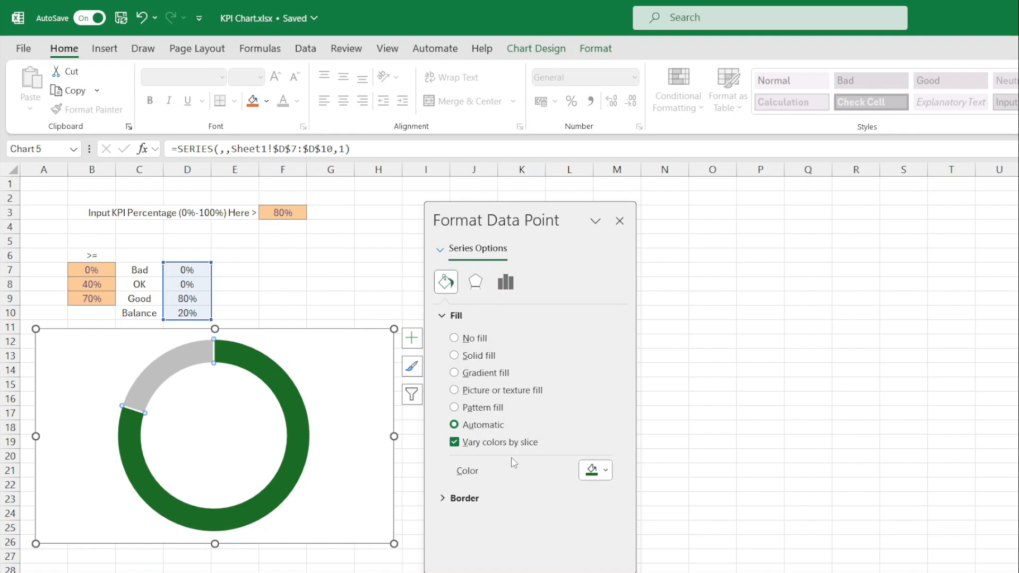
left_click(478, 356)
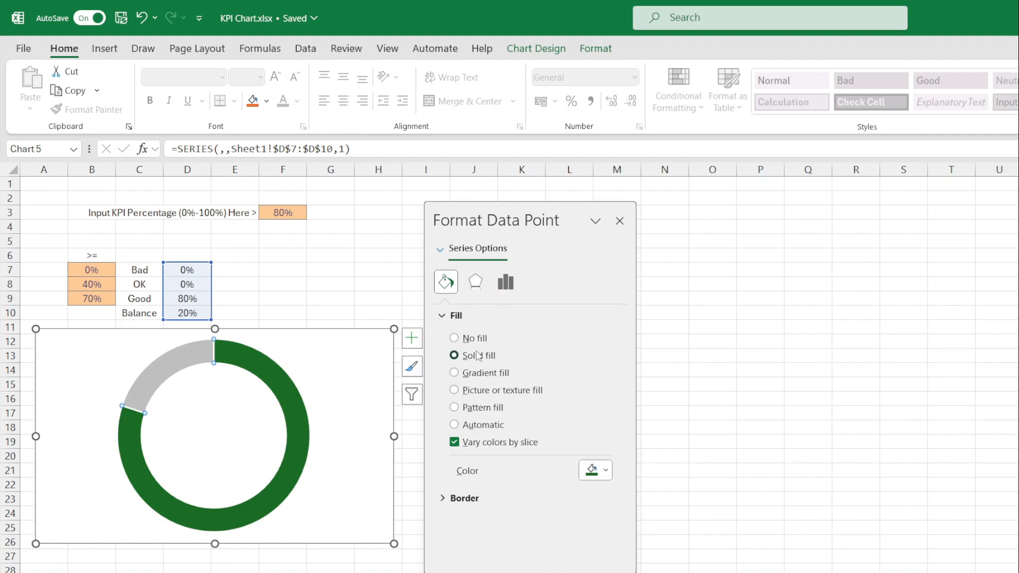
left_click(606, 477)
left_click(656, 563)
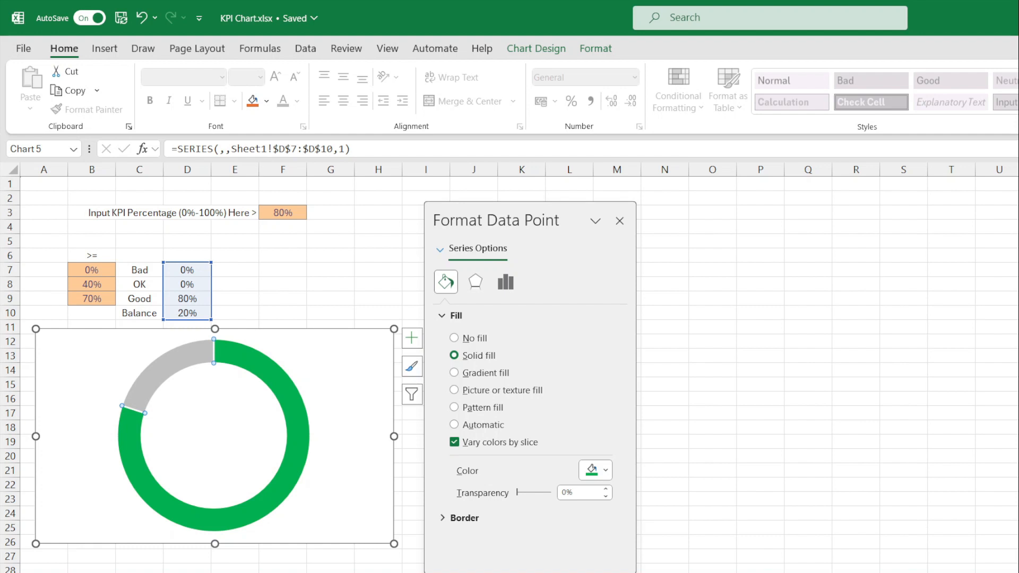
key("ctrl+z")
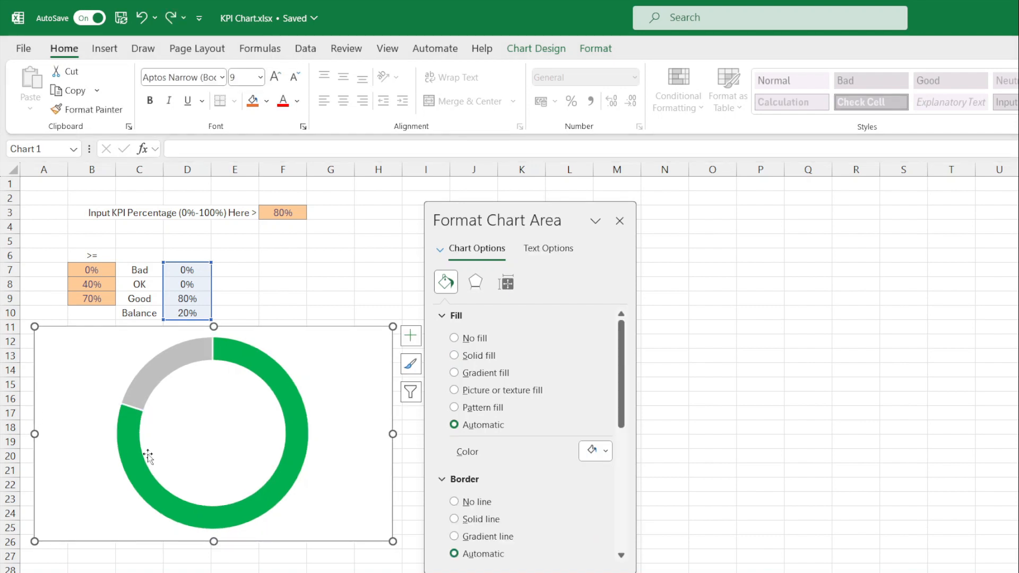
- Set the chart area to no fill and no border
mouse_move(240, 360)
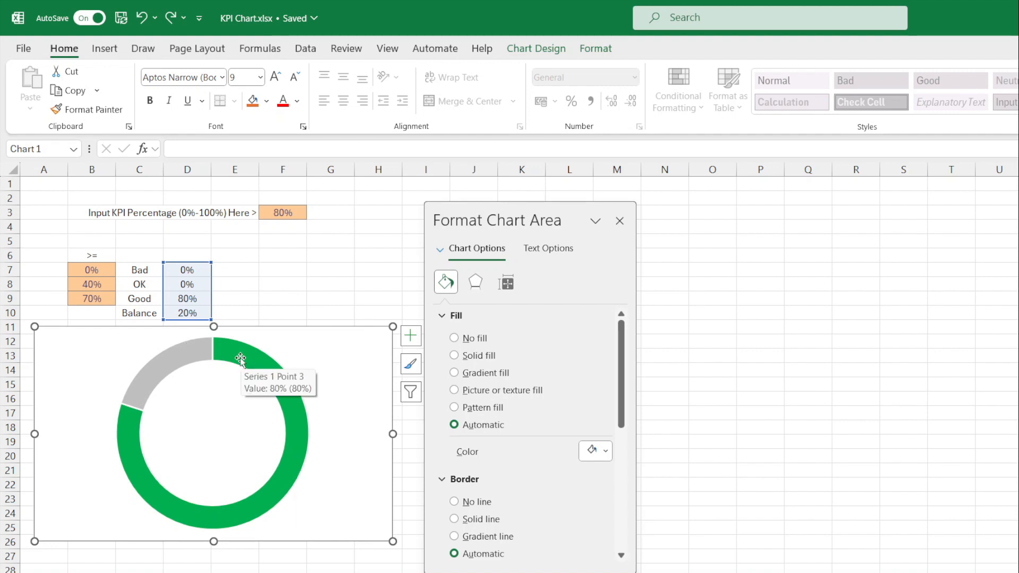
left_click(241, 360)
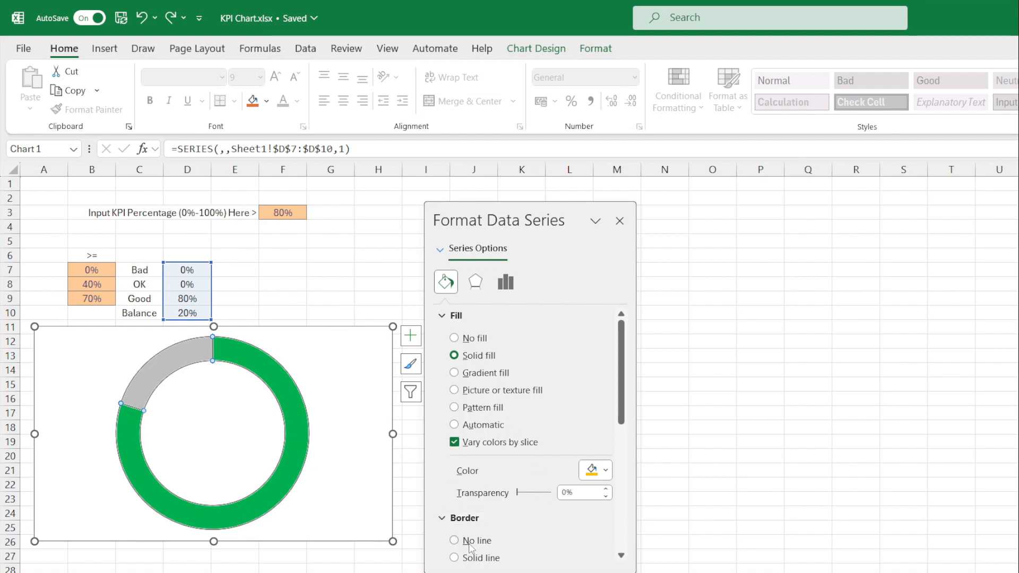
left_click(275, 568)
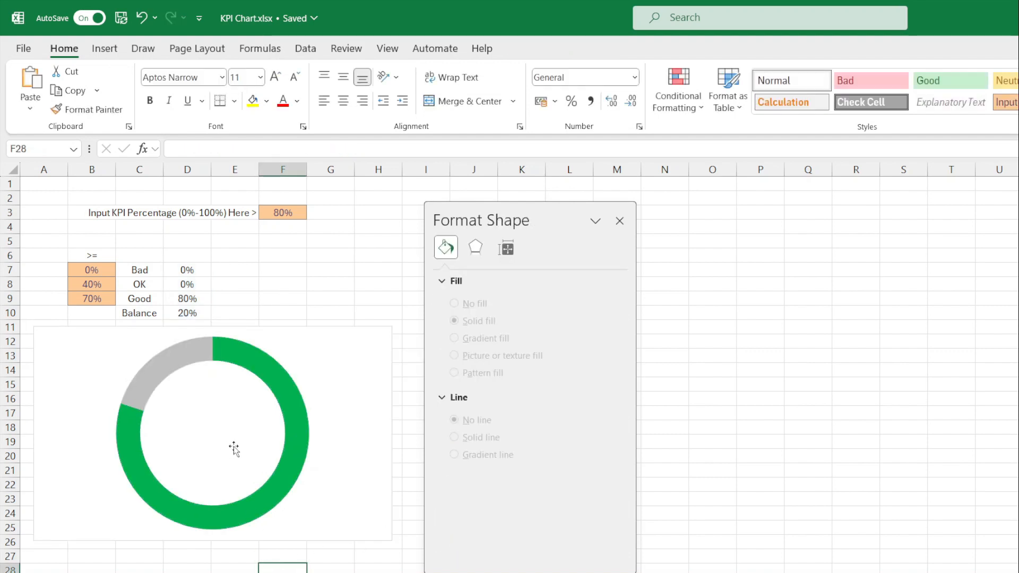
left_click(346, 384)
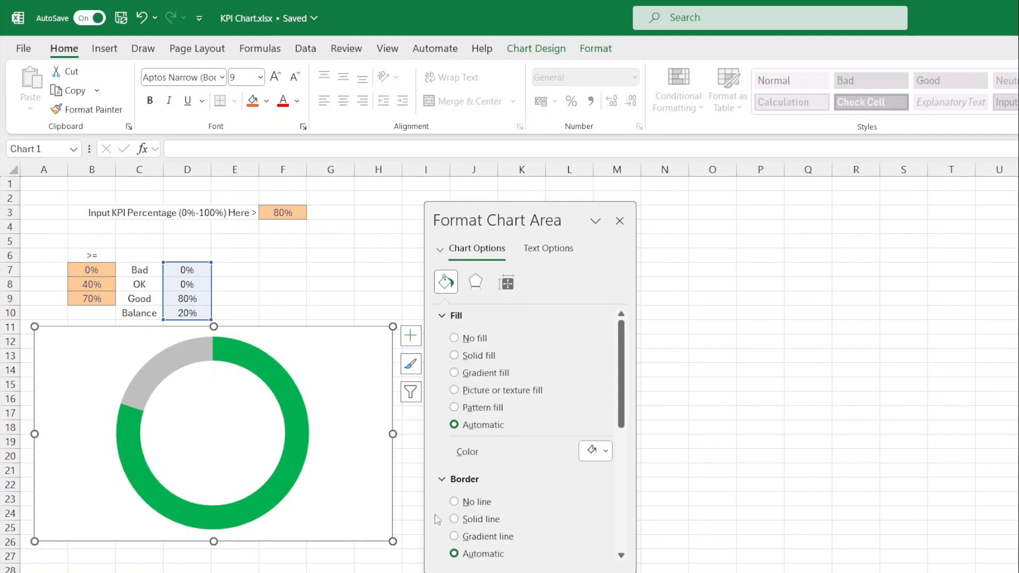
left_click(455, 502)
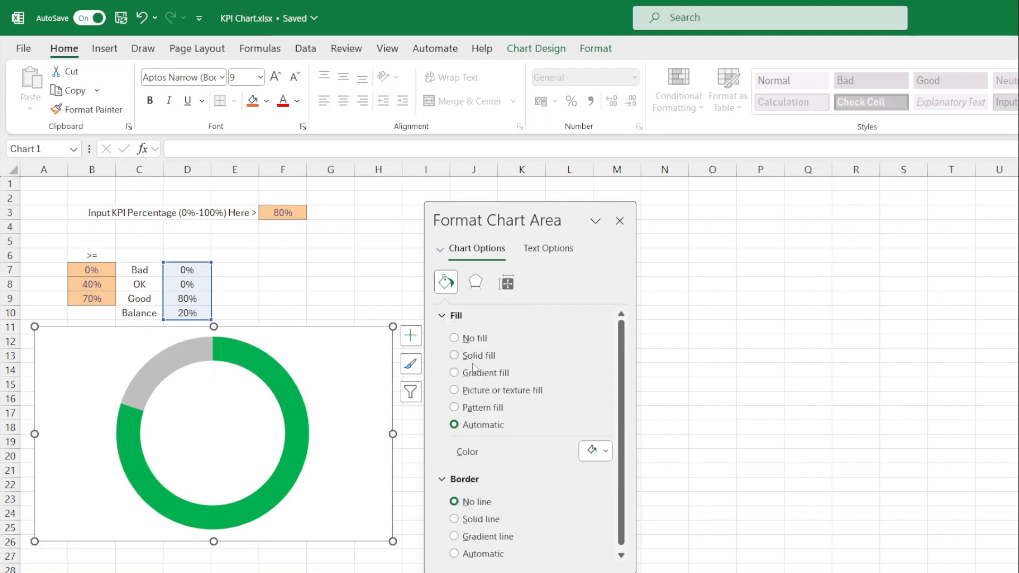
left_click(469, 341)
left_click(302, 449)
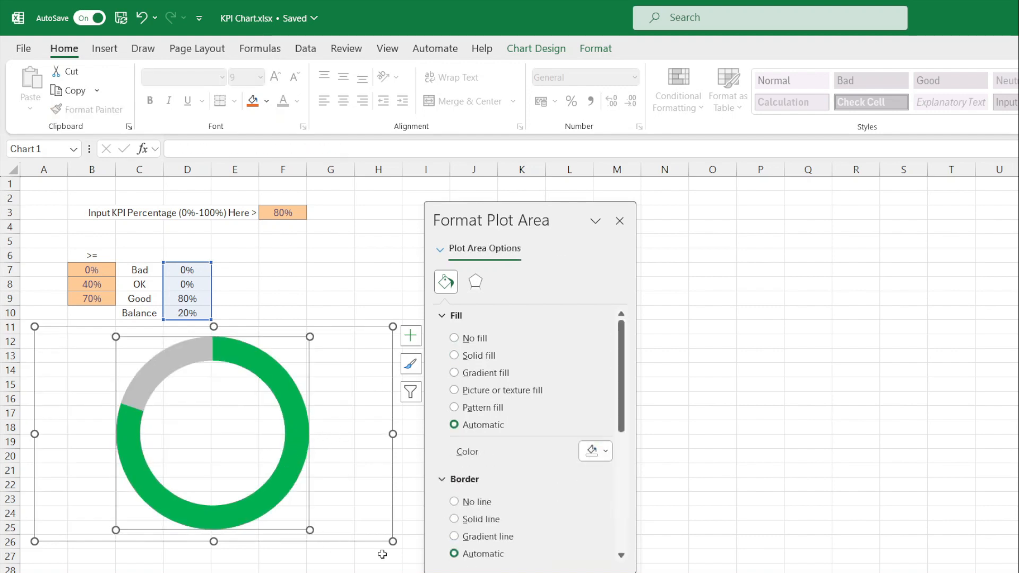
- Narrow the chart from its right edge to fit the columns under the KPI table
left_click_drag(393, 435, 260, 419)
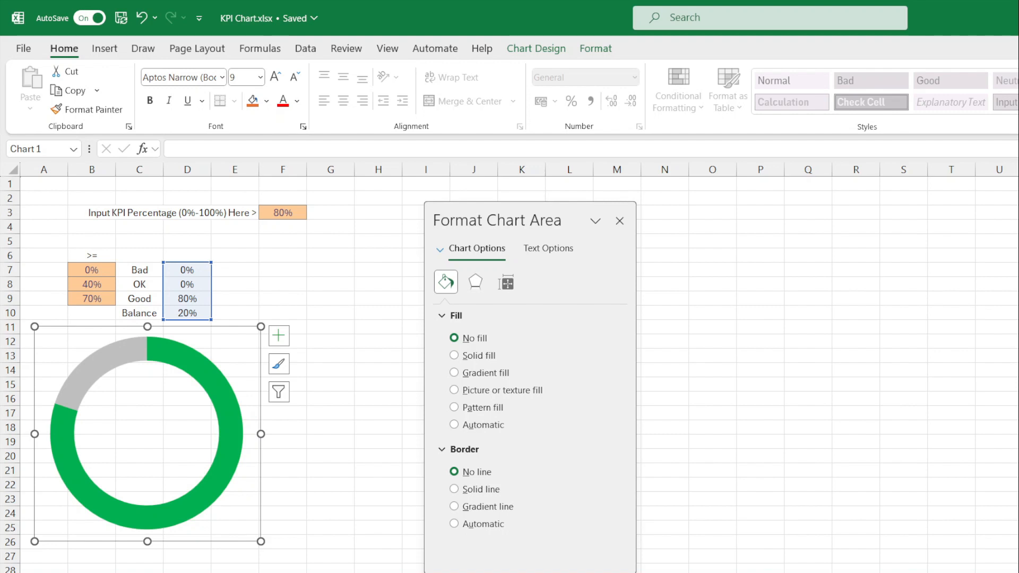
left_click(212, 369)
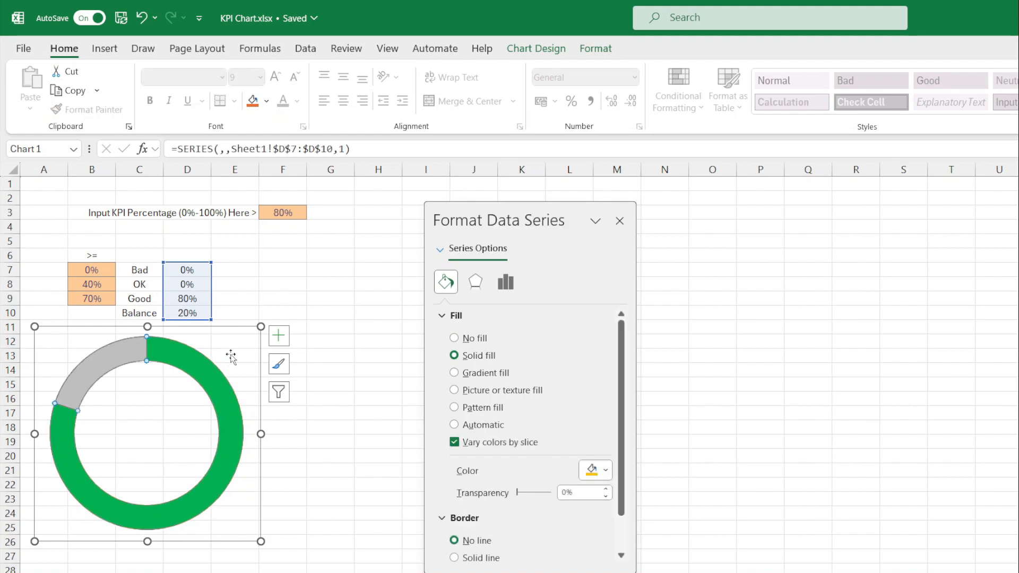
left_click(231, 357)
left_click(249, 346)
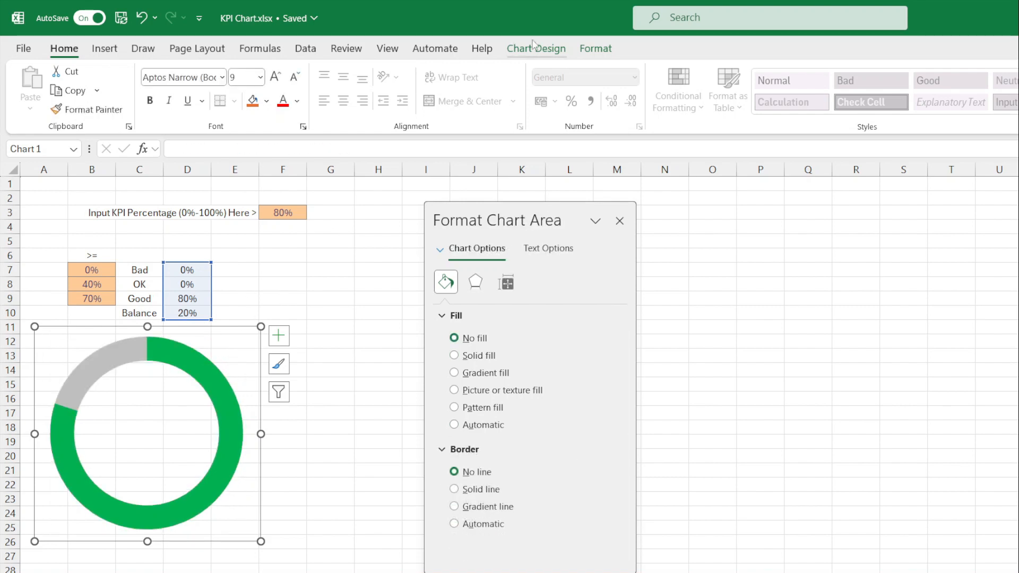
- Add an 'Overlay' series with values ={1,1,1,1,1,1,1,1,1,1} via Select Data
left_click(552, 49)
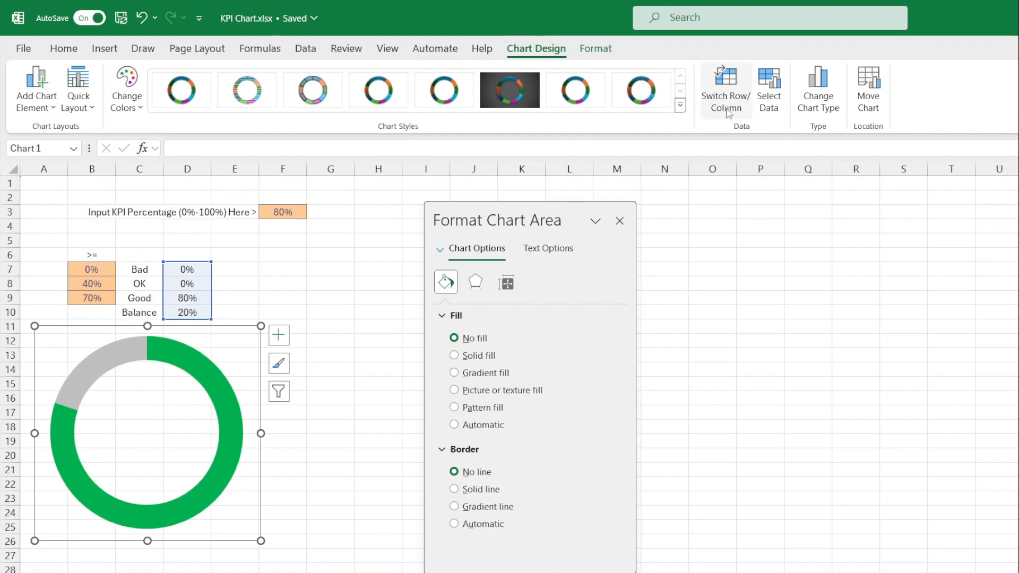
left_click(770, 96)
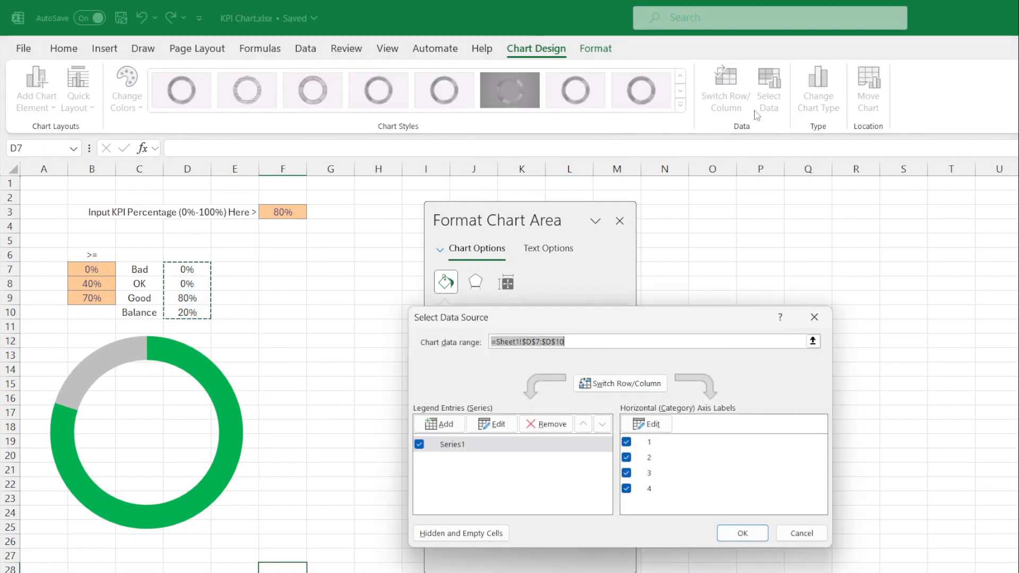
left_click(458, 425)
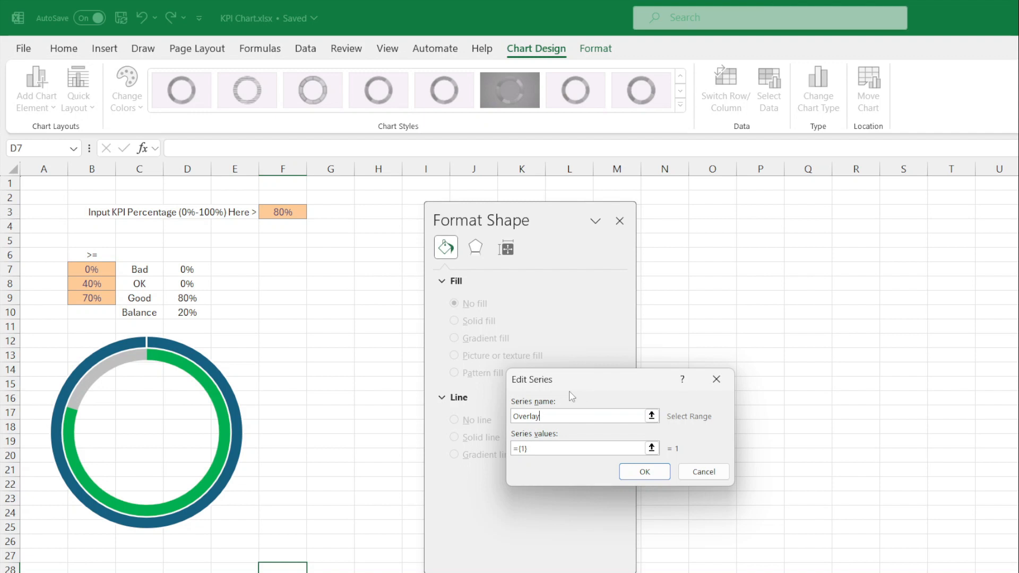
left_click(524, 450)
left_click(637, 475)
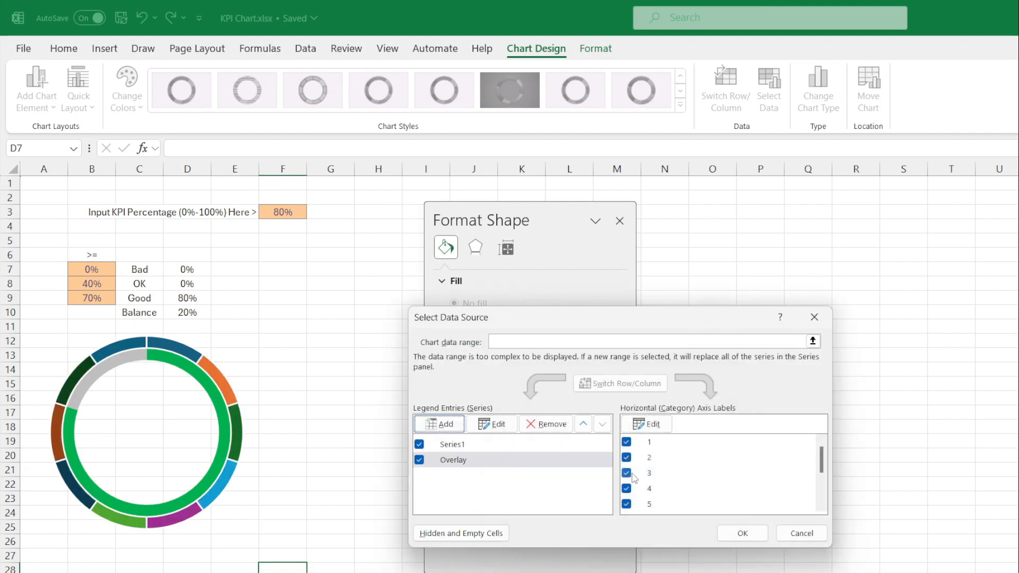
left_click(741, 533)
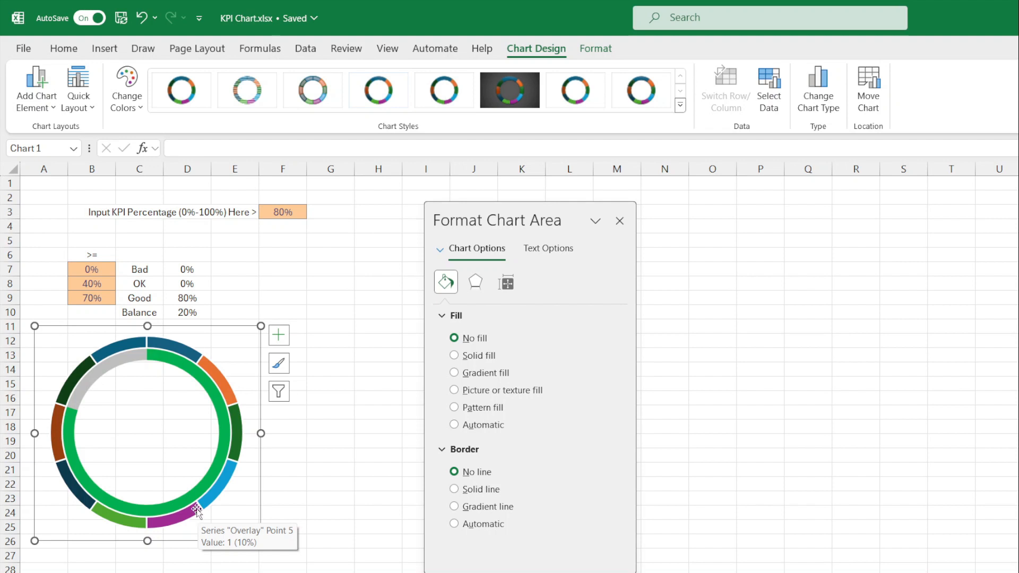
left_click(223, 391)
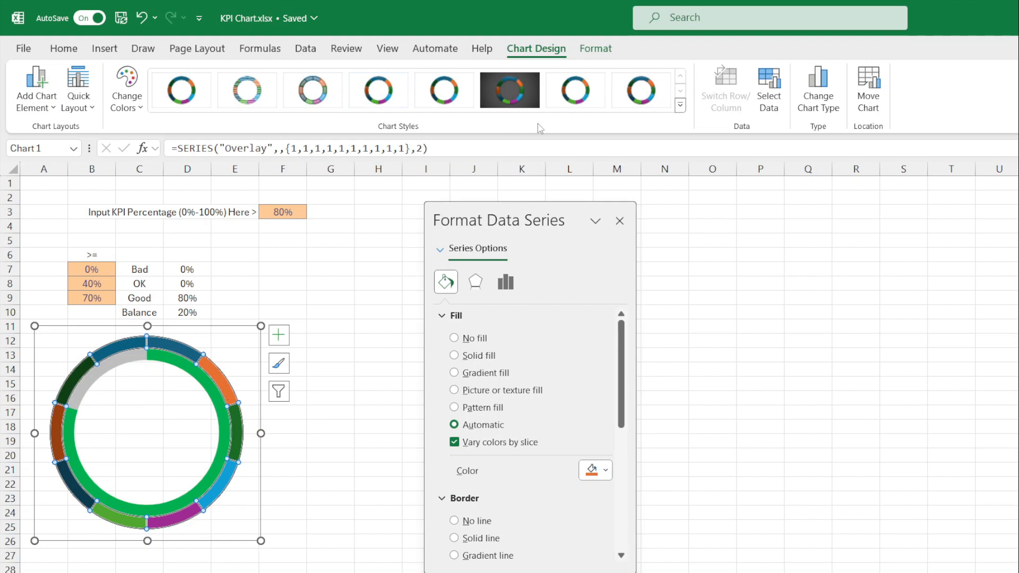
- Make the chart a combo with the Overlay series on the secondary axis
left_click(842, 115)
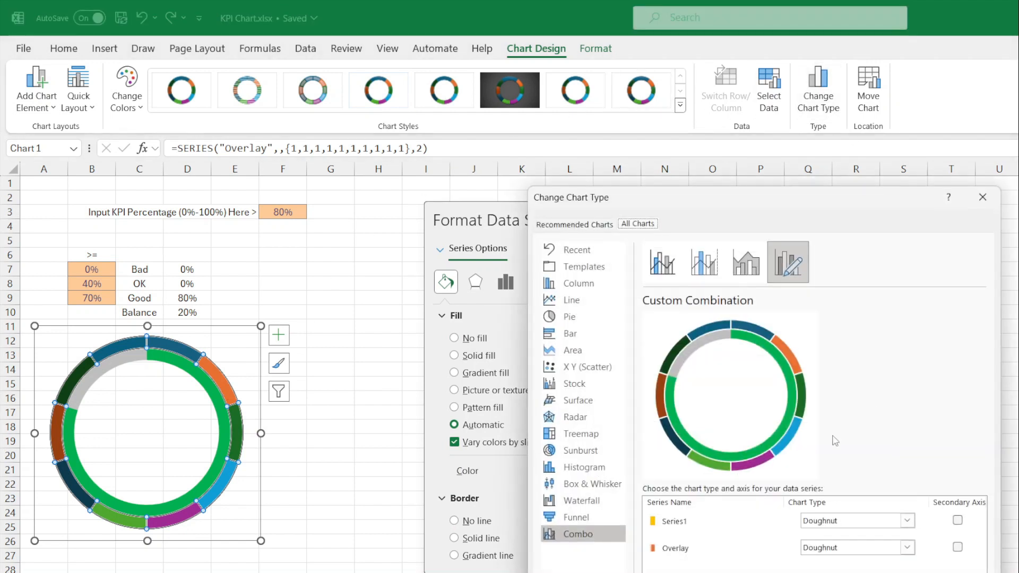
left_click(661, 549)
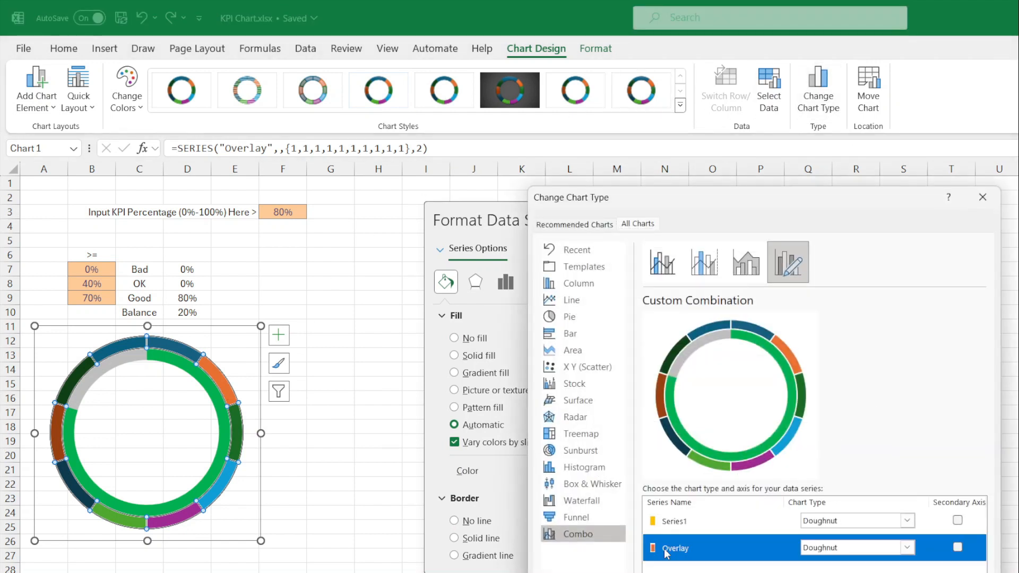
left_click(957, 547)
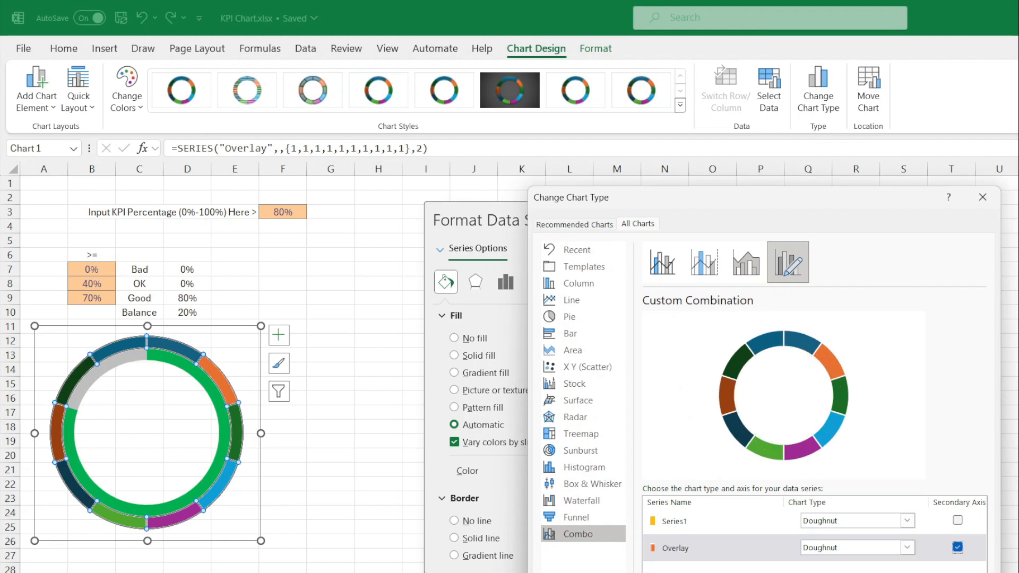
key("Return")
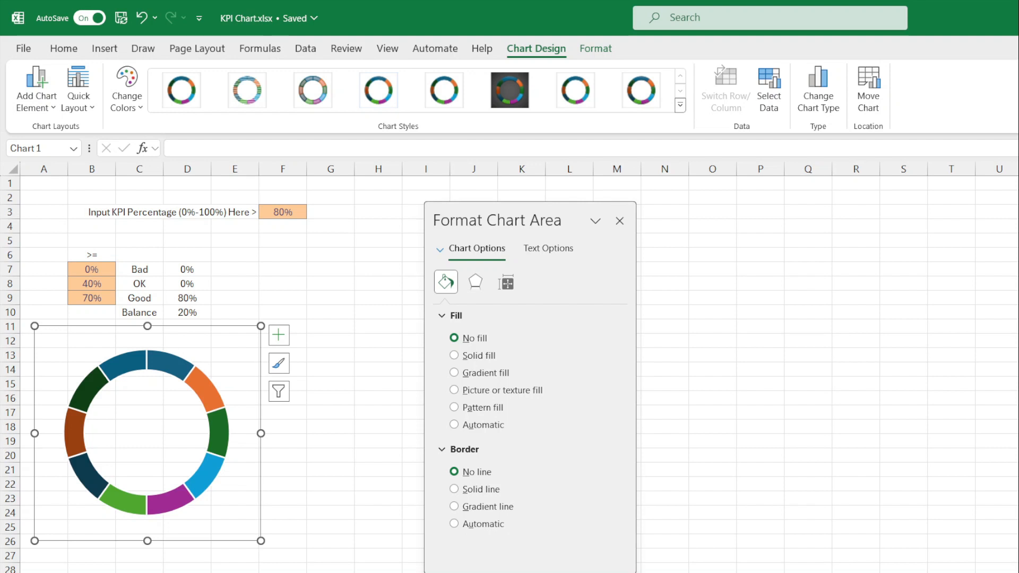
- Set the Overlay series to No fill with a 2 pt solid line border, then deselect the chart
left_click(207, 402)
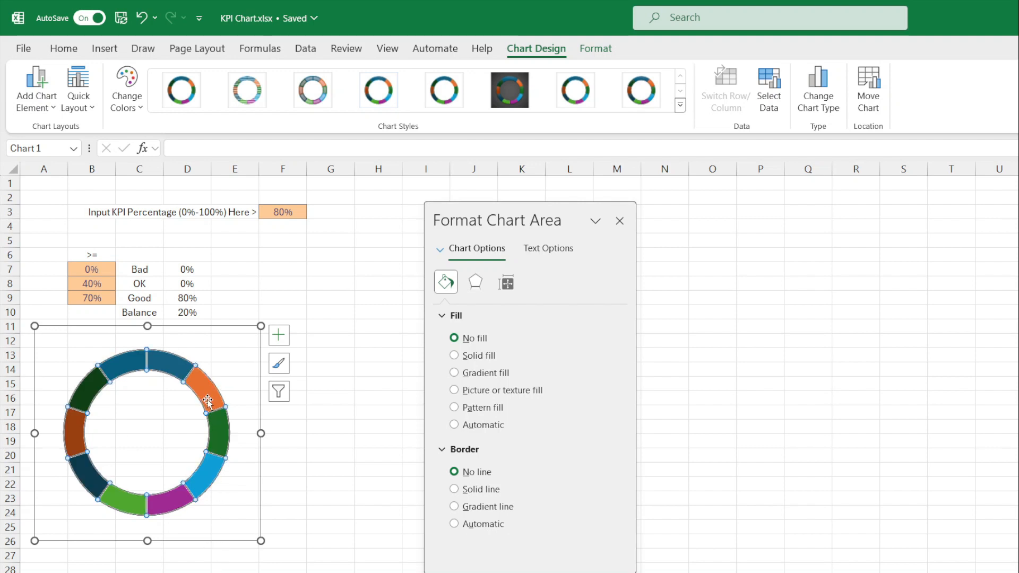
left_click(454, 338)
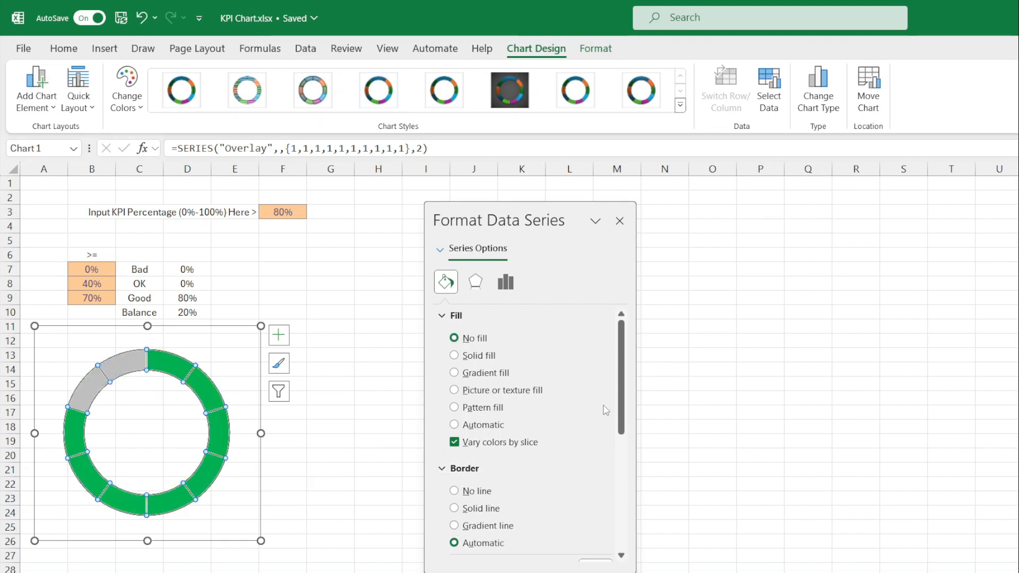
scroll(622, 400, "down", 3)
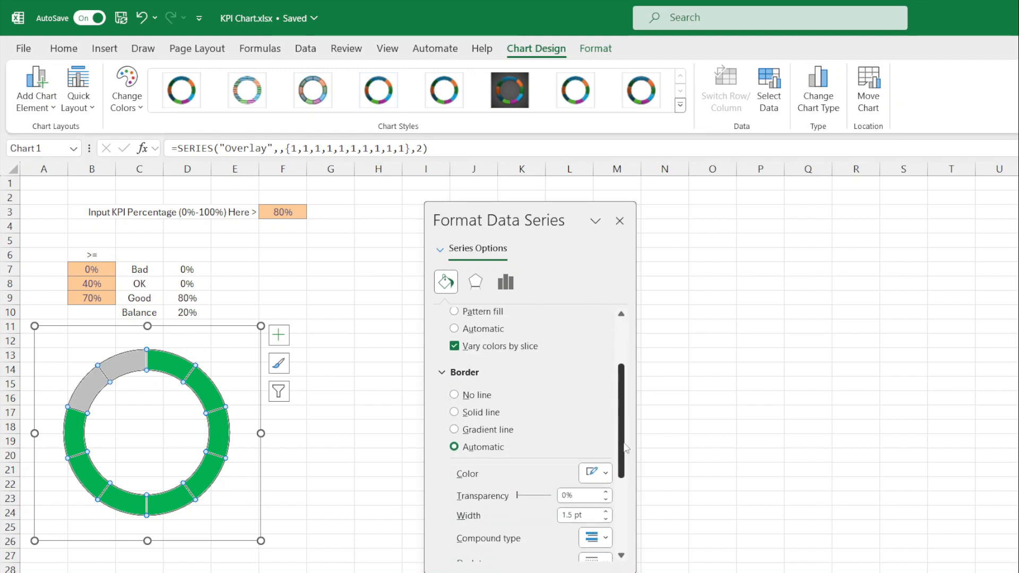
left_click(478, 402)
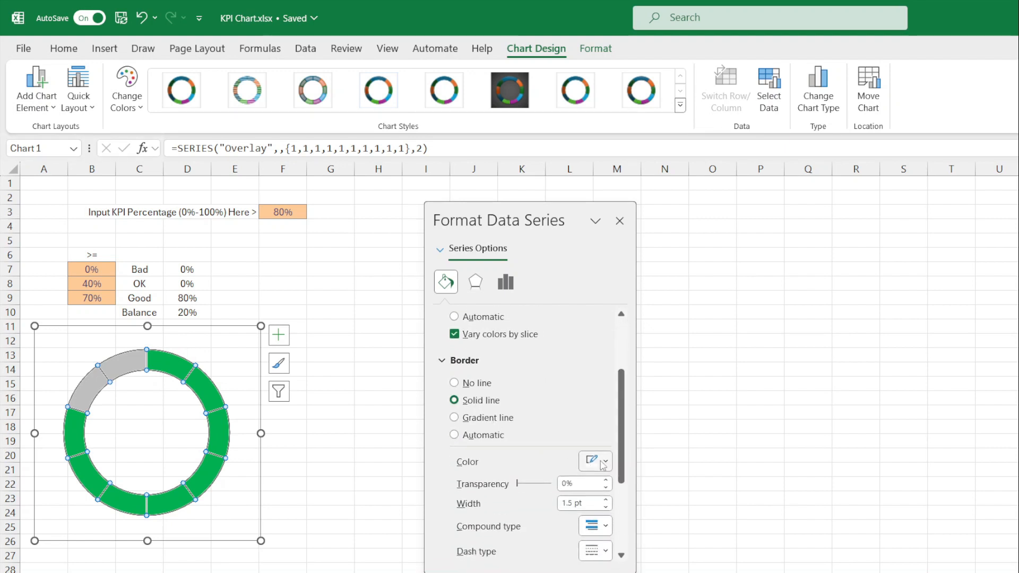
left_click(606, 501)
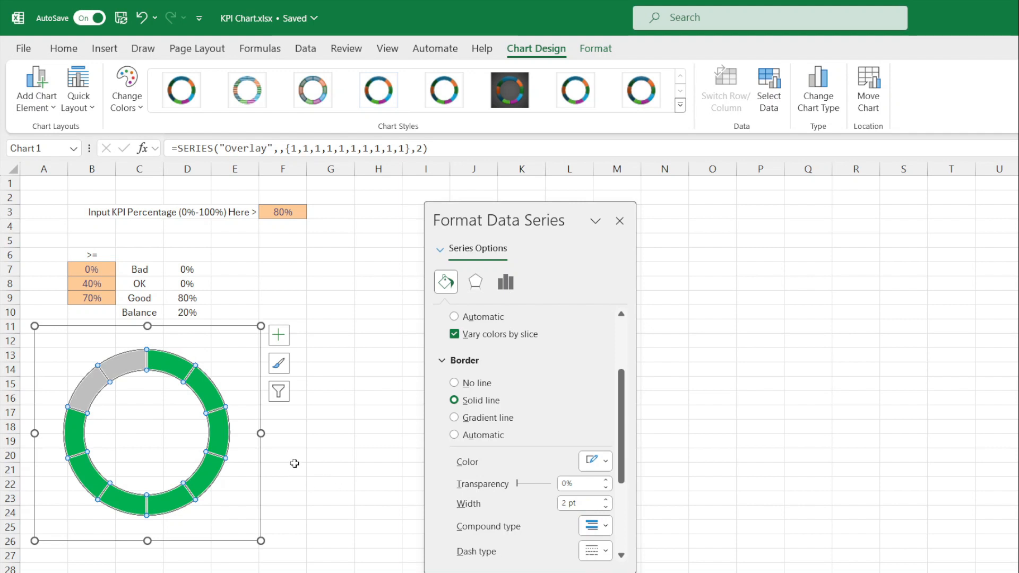
left_click(296, 297)
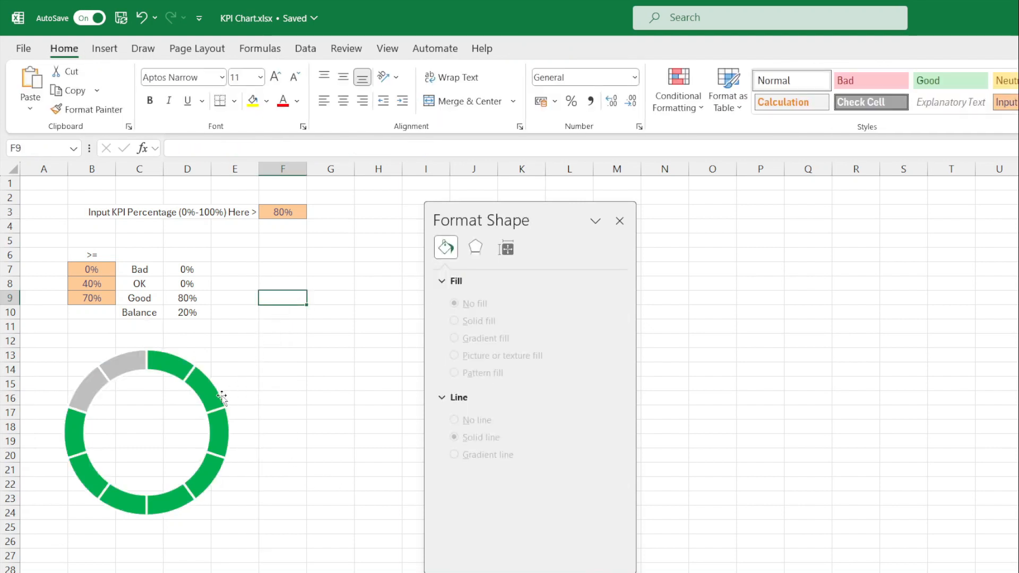